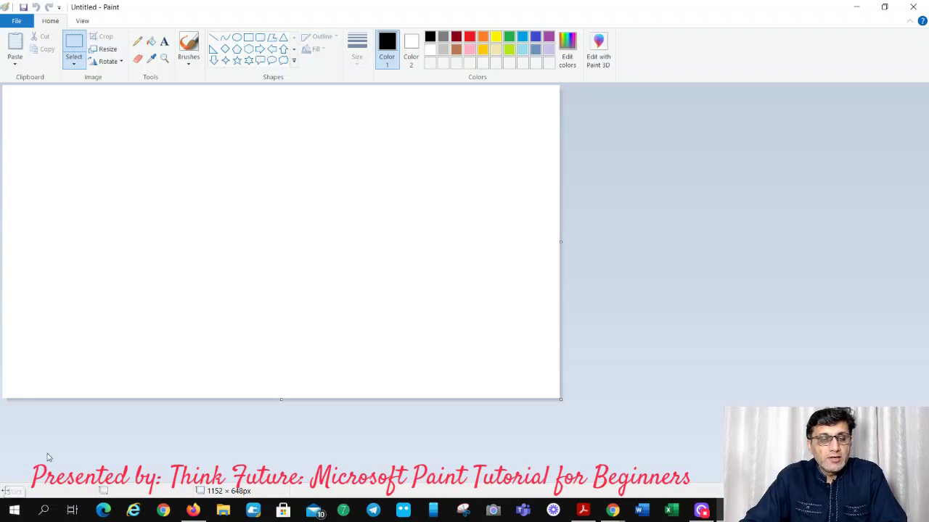
Launch a second Paint window from the Windows Accessories programs and close it again
{"action": "left_click", "coordinate": [20, 511]}
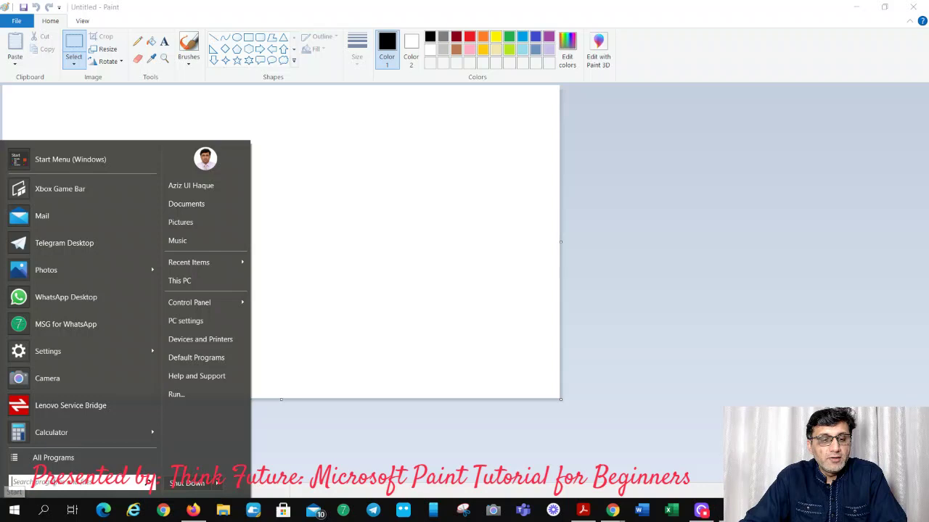
{"action": "left_click", "coordinate": [49, 458]}
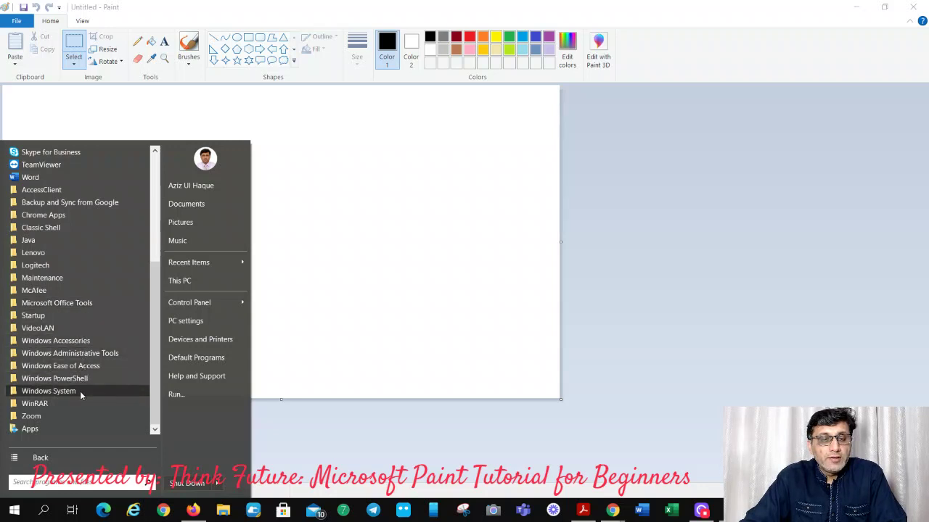
{"action": "left_click", "coordinate": [75, 342]}
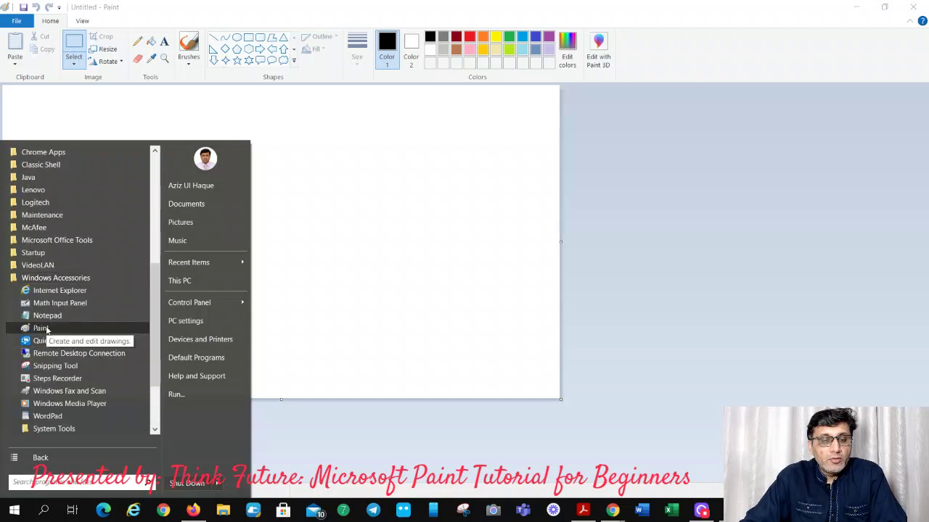
{"action": "left_click", "coordinate": [42, 329]}
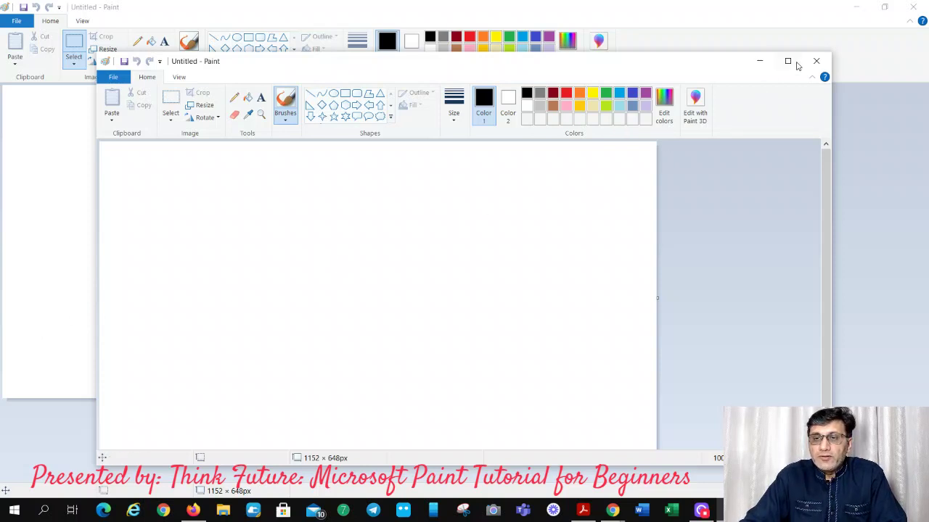
{"action": "left_click", "coordinate": [818, 62]}
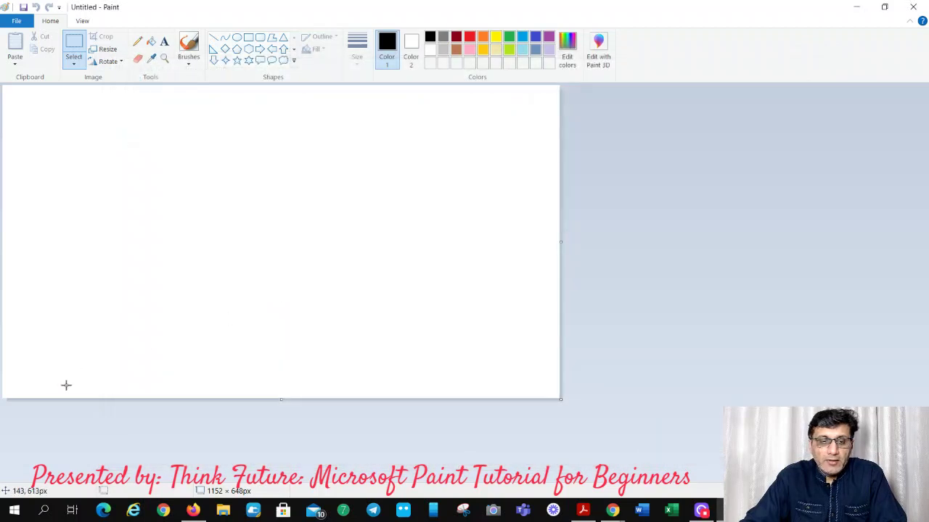
Search Windows for "paint" and unpin the Paint app from the taskbar
{"action": "left_click", "coordinate": [42, 511]}
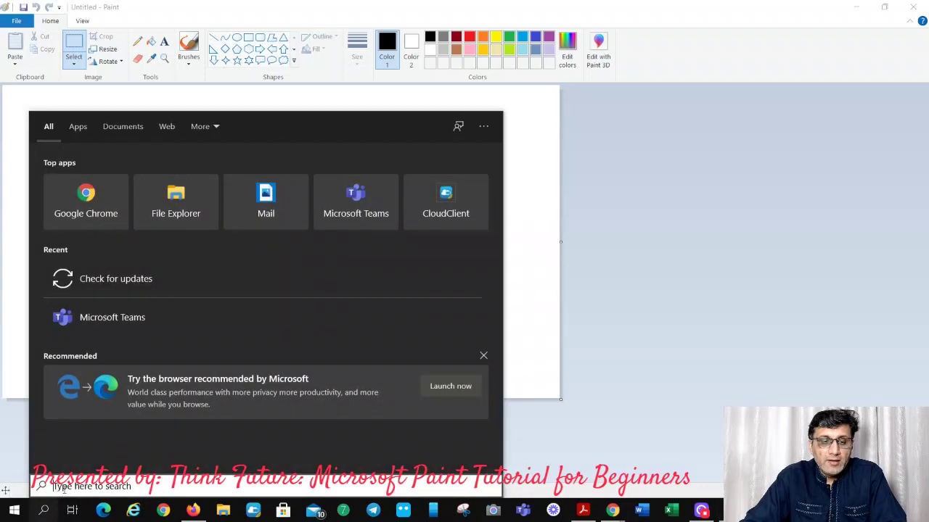
{"action": "type", "text": "p"}
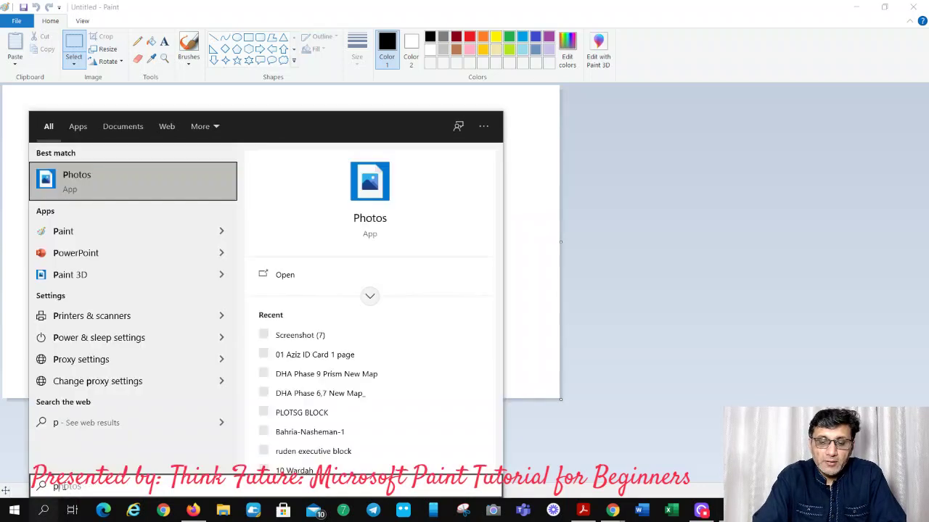
{"action": "type", "text": "aint"}
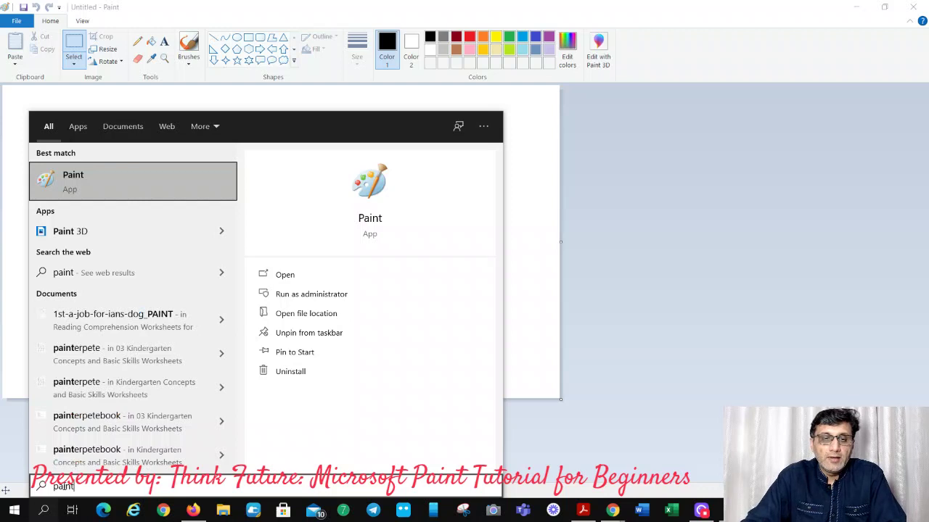
{"action": "right_click", "coordinate": [116, 187]}
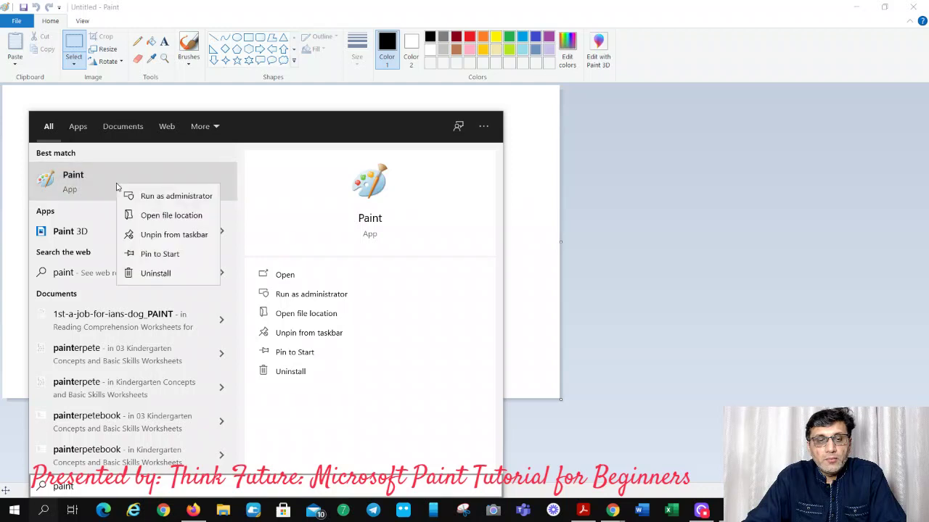
{"action": "left_click", "coordinate": [192, 239]}
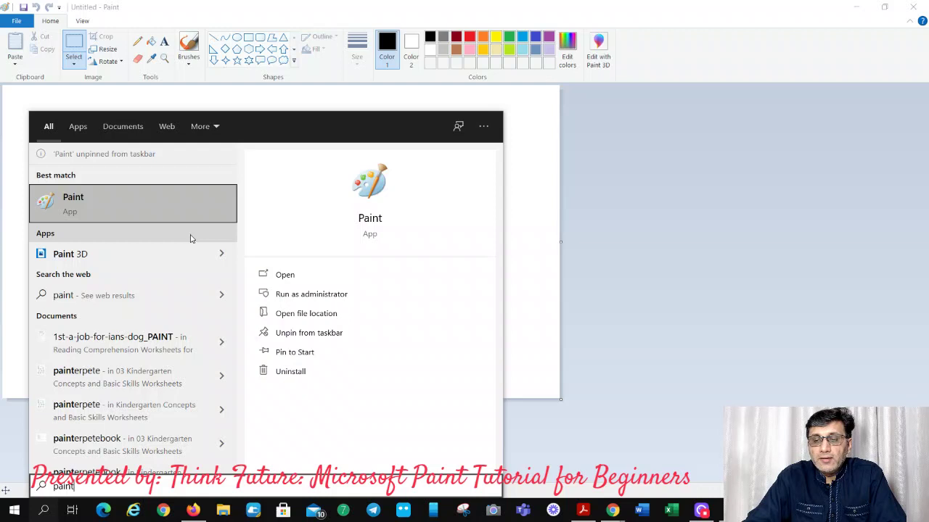
Pin the Paint app from the search results to the taskbar and return to the blank canvas
{"action": "right_click", "coordinate": [120, 208]}
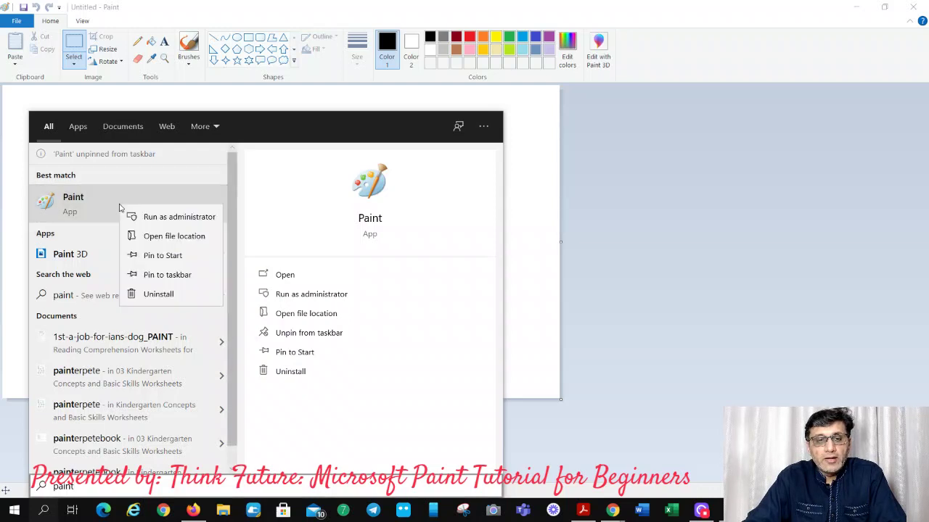
{"action": "left_click", "coordinate": [161, 282]}
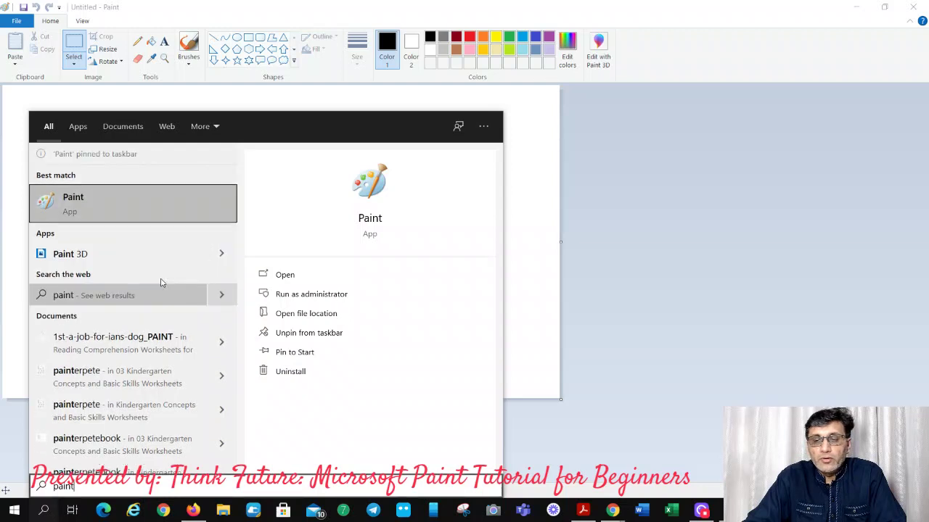
{"action": "left_click", "coordinate": [522, 228]}
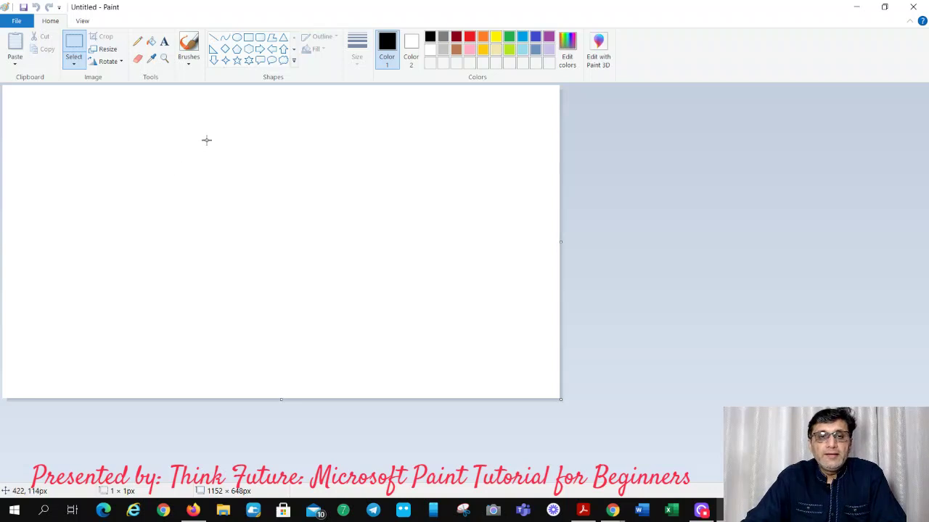
Paint one roughly horizontal and two steep black strokes in the canvas's upper-left area with the basic Brush
{"action": "left_click", "coordinate": [192, 58]}
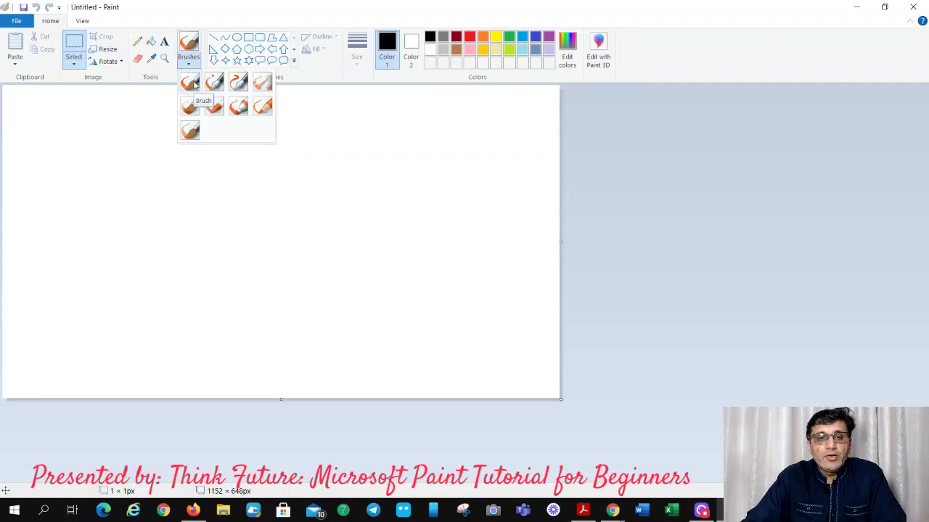
{"action": "left_click", "coordinate": [195, 85]}
{"action": "left_click_drag", "start_coordinate": [125, 150], "coordinate": [182, 160]}
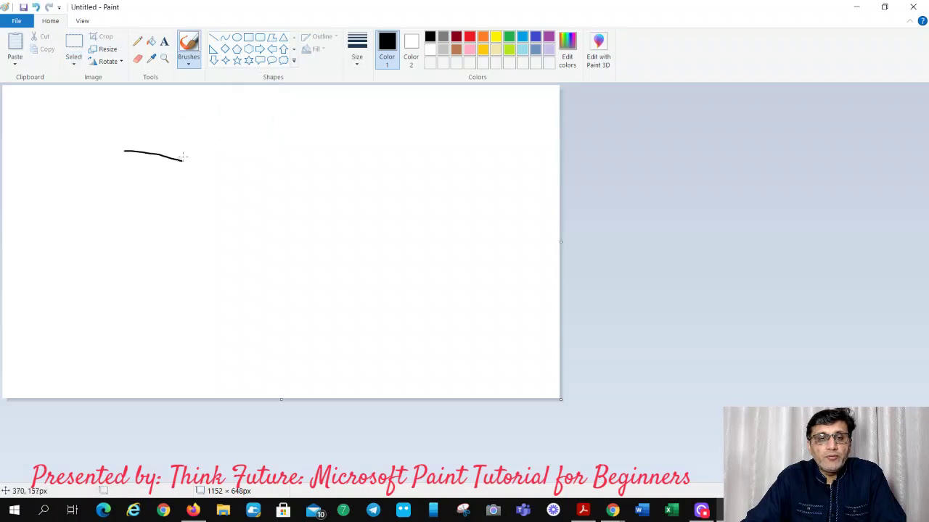
{"action": "left_click_drag", "start_coordinate": [208, 115], "coordinate": [215, 168]}
{"action": "left_click_drag", "start_coordinate": [233, 119], "coordinate": [249, 167]}
Paint one slanted stroke with Calligraphy brush 1 and another beside it with Calligraphy brush 2
{"action": "left_click", "coordinate": [187, 64]}
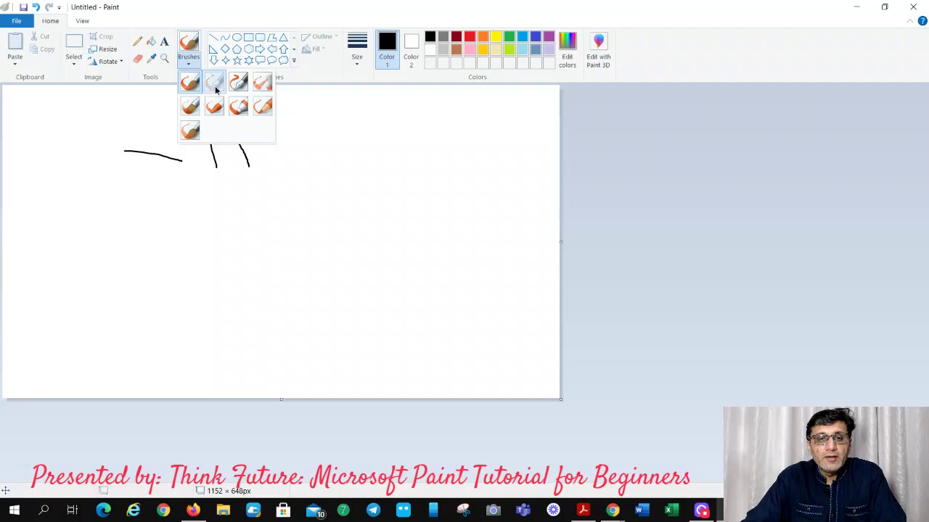
{"action": "left_click", "coordinate": [215, 83]}
{"action": "left_click_drag", "start_coordinate": [251, 114], "coordinate": [299, 174]}
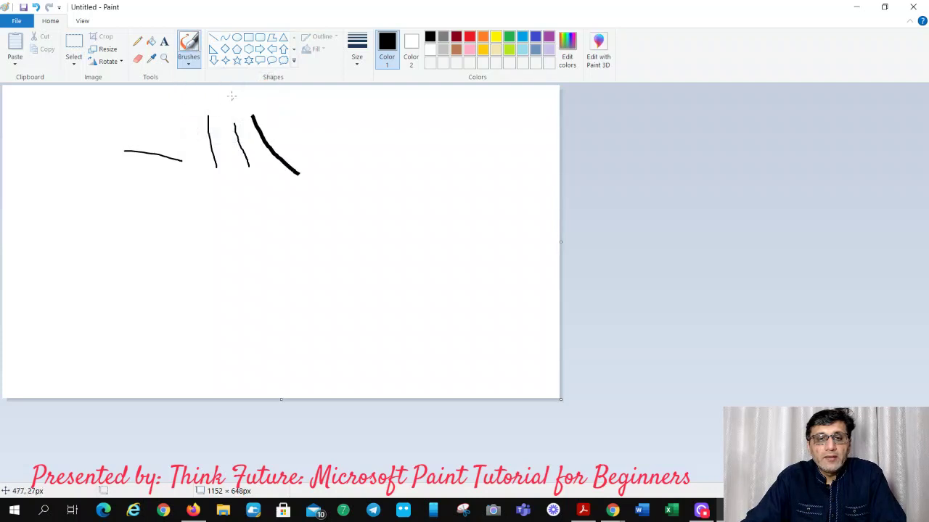
{"action": "left_click", "coordinate": [188, 65]}
{"action": "left_click", "coordinate": [239, 83]}
{"action": "left_click_drag", "start_coordinate": [292, 109], "coordinate": [362, 167]}
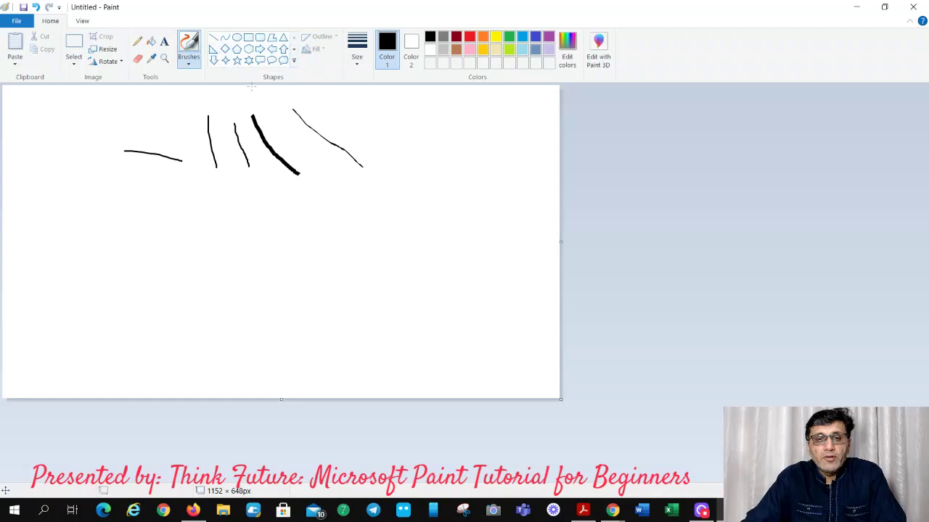
Paint a diagonal Airbrush stroke near the canvas's upper right and an Oil brush stroke below the first brush line
{"action": "left_click", "coordinate": [189, 61]}
{"action": "left_click", "coordinate": [260, 88]}
{"action": "left_click_drag", "start_coordinate": [361, 119], "coordinate": [436, 201]}
{"action": "left_click", "coordinate": [188, 64]}
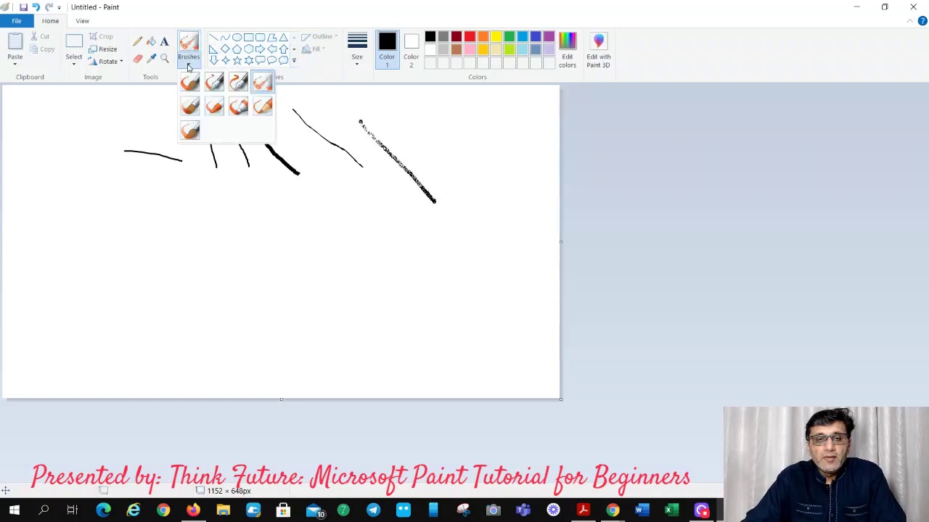
{"action": "left_click", "coordinate": [190, 108]}
{"action": "left_click_drag", "start_coordinate": [108, 201], "coordinate": [254, 248]}
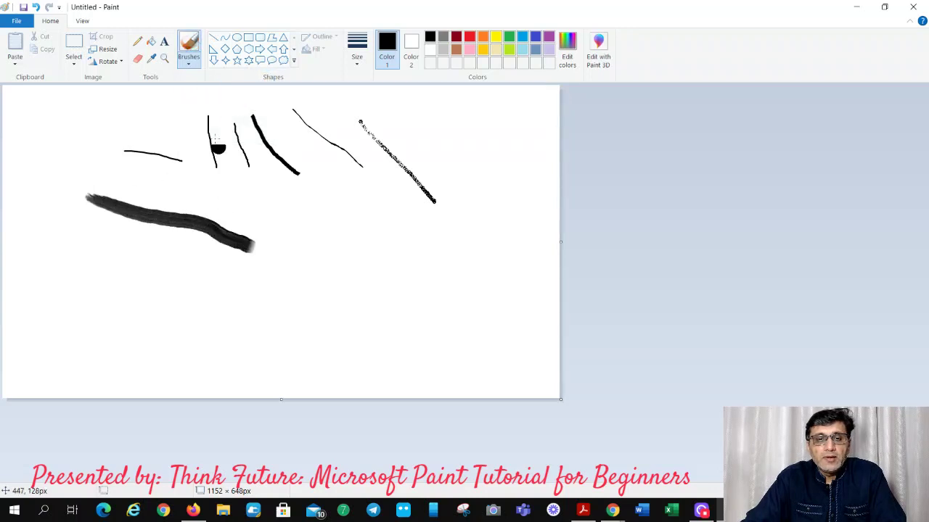
Paint a diagonal Crayon stroke in the middle of the canvas and a parallel Marker stroke to its right
{"action": "left_click", "coordinate": [188, 64]}
{"action": "left_click", "coordinate": [214, 106]}
{"action": "left_click_drag", "start_coordinate": [243, 183], "coordinate": [371, 271]}
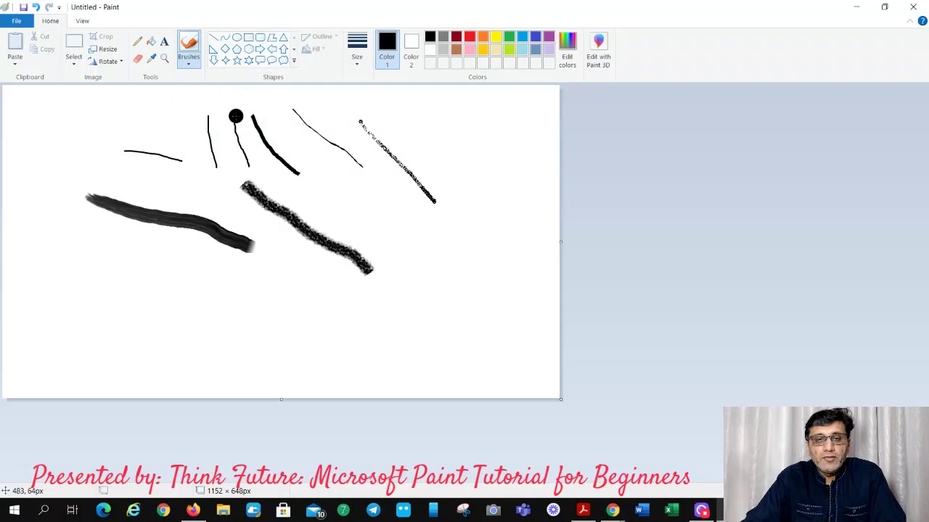
{"action": "left_click", "coordinate": [188, 64]}
{"action": "left_click", "coordinate": [238, 107]}
{"action": "left_click_drag", "start_coordinate": [336, 169], "coordinate": [415, 259]}
Paint a thin diagonal Natural pencil line at the canvas's left and a looping Watercolor brush stroke around the first line
{"action": "left_click", "coordinate": [189, 64]}
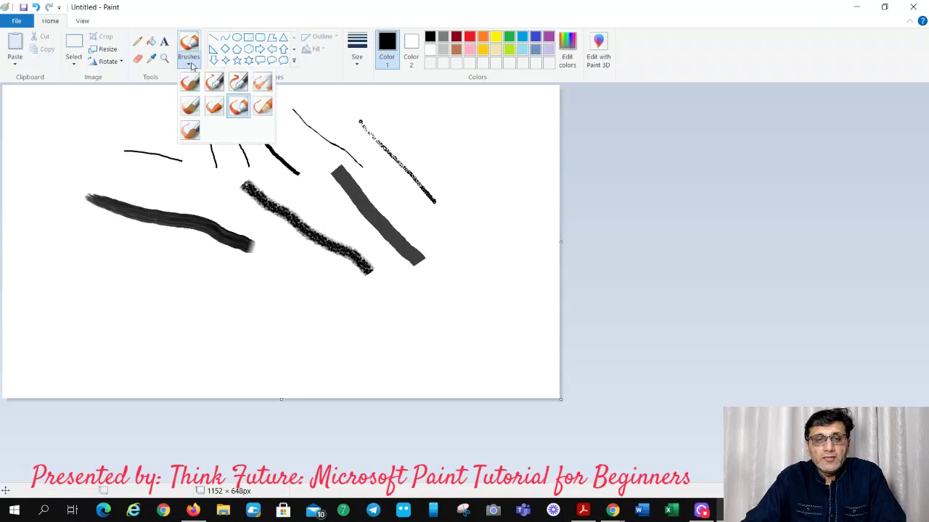
{"action": "left_click", "coordinate": [262, 106]}
{"action": "left_click_drag", "start_coordinate": [71, 217], "coordinate": [165, 301]}
{"action": "left_click", "coordinate": [189, 63]}
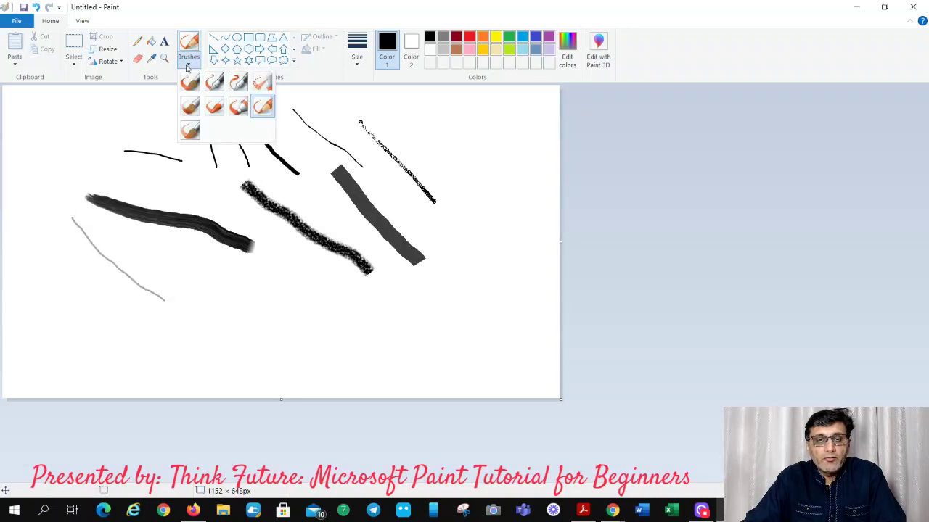
{"action": "left_click", "coordinate": [193, 128]}
{"action": "mouse_move", "coordinate": [110, 156]}
{"action": "left_mouse_down"}
{"action": "mouse_move", "coordinate": [157, 187]}
{"action": "mouse_move", "coordinate": [189, 181]}
{"action": "mouse_move", "coordinate": [184, 133]}
{"action": "mouse_move", "coordinate": [151, 124]}
{"action": "mouse_move", "coordinate": [85, 140]}
{"action": "mouse_move", "coordinate": [42, 219]}
{"action": "mouse_move", "coordinate": [88, 287]}
{"action": "left_mouse_up"}
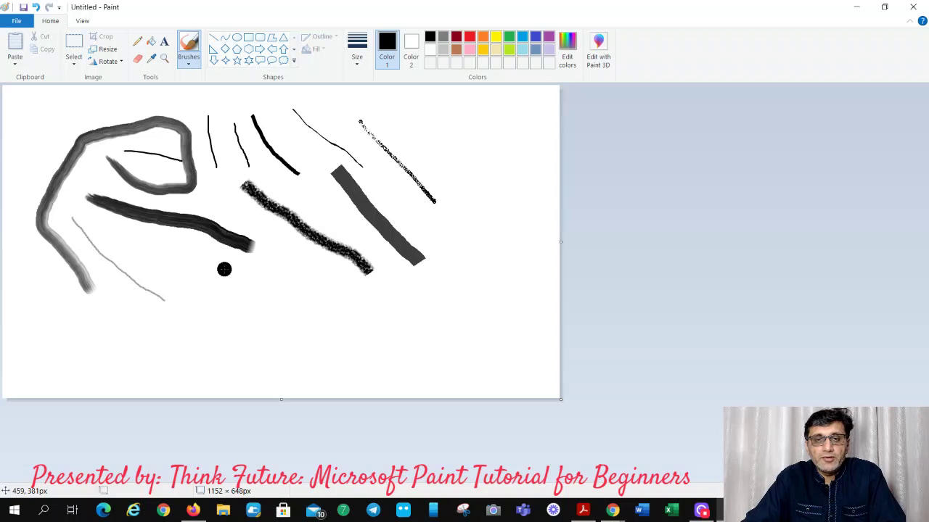
Draw freehand curves, crossing lines and handwritten characters across the middle and lower canvas with the Pencil
{"action": "left_click", "coordinate": [137, 41]}
{"action": "mouse_move", "coordinate": [159, 104]}
{"action": "left_mouse_down"}
{"action": "mouse_move", "coordinate": [196, 180]}
{"action": "mouse_move", "coordinate": [198, 223]}
{"action": "mouse_move", "coordinate": [284, 168]}
{"action": "mouse_move", "coordinate": [316, 208]}
{"action": "mouse_move", "coordinate": [276, 229]}
{"action": "mouse_move", "coordinate": [263, 281]}
{"action": "mouse_move", "coordinate": [333, 276]}
{"action": "mouse_move", "coordinate": [327, 258]}
{"action": "mouse_move", "coordinate": [217, 322]}
{"action": "left_mouse_up"}
{"action": "left_click_drag", "start_coordinate": [196, 273], "coordinate": [268, 337]}
{"action": "mouse_move", "coordinate": [285, 299]}
{"action": "left_mouse_down"}
{"action": "mouse_move", "coordinate": [288, 325]}
{"action": "mouse_move", "coordinate": [287, 292]}
{"action": "mouse_move", "coordinate": [322, 319]}
{"action": "mouse_move", "coordinate": [298, 312]}
{"action": "mouse_move", "coordinate": [341, 292]}
{"action": "mouse_move", "coordinate": [330, 333]}
{"action": "left_mouse_up"}
{"action": "mouse_move", "coordinate": [352, 281]}
{"action": "left_mouse_down"}
{"action": "mouse_move", "coordinate": [356, 293]}
{"action": "mouse_move", "coordinate": [362, 275]}
{"action": "mouse_move", "coordinate": [373, 280]}
{"action": "mouse_move", "coordinate": [354, 324]}
{"action": "mouse_move", "coordinate": [340, 330]}
{"action": "left_mouse_up"}
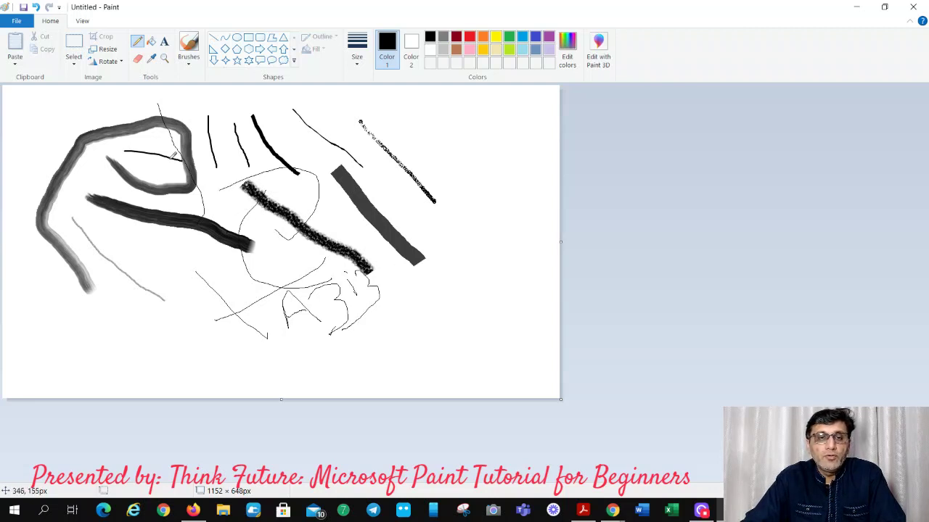
Pick white from the canvas background and scribble white pencil marks across the upper part of the watercolor stroke
{"action": "left_click", "coordinate": [151, 58]}
{"action": "left_click", "coordinate": [114, 121]}
{"action": "mouse_move", "coordinate": [121, 122]}
{"action": "left_mouse_down"}
{"action": "mouse_move", "coordinate": [133, 139]}
{"action": "mouse_move", "coordinate": [140, 117]}
{"action": "mouse_move", "coordinate": [146, 122]}
{"action": "left_mouse_up"}
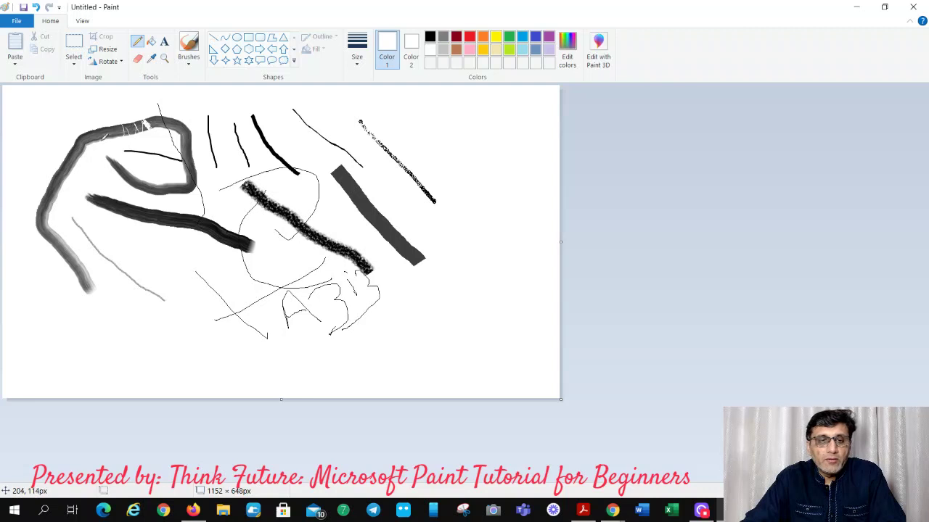
{"action": "left_click_drag", "start_coordinate": [103, 130], "coordinate": [105, 135]}
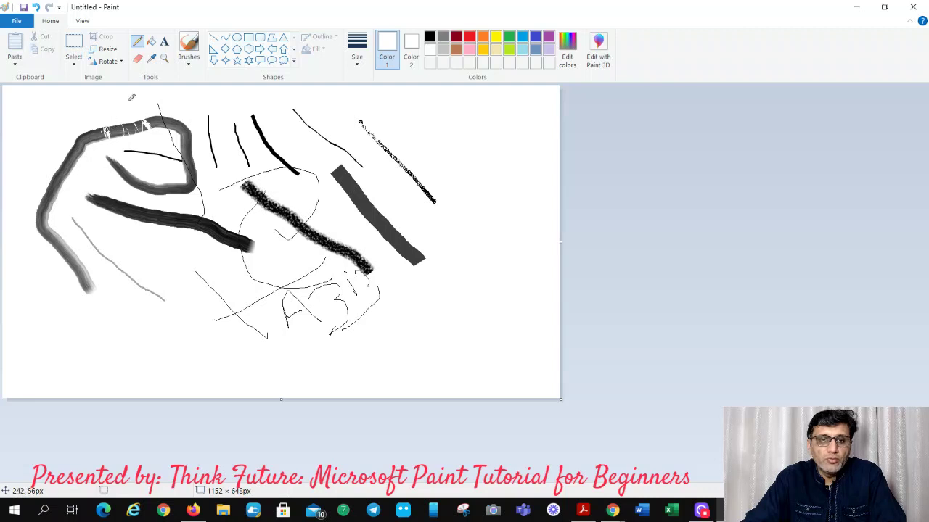
Erase a short section at the upper-left bend of the watercolor stroke
{"action": "left_click", "coordinate": [139, 60]}
{"action": "mouse_move", "coordinate": [92, 134]}
{"action": "left_mouse_down"}
{"action": "mouse_move", "coordinate": [77, 158]}
{"action": "mouse_move", "coordinate": [82, 132]}
{"action": "mouse_move", "coordinate": [73, 148]}
{"action": "left_mouse_up"}
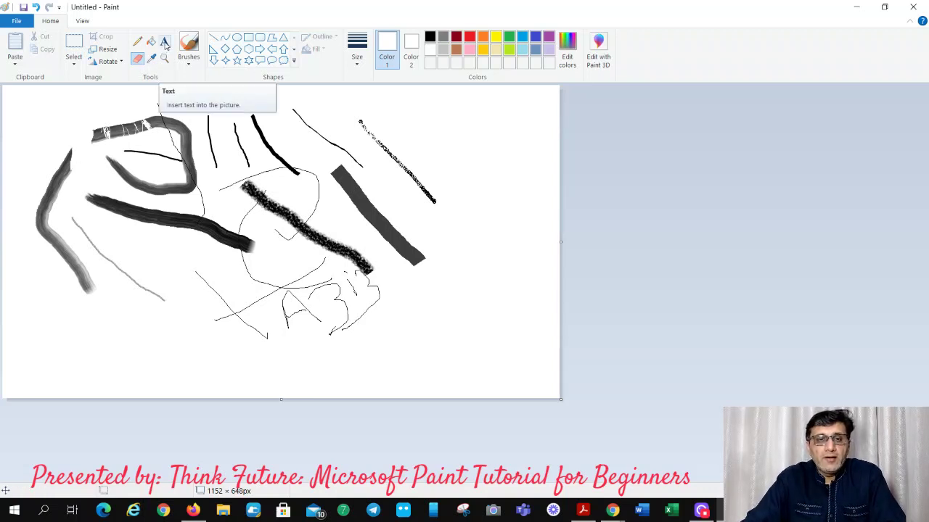
Add a first name as black text with an opaque background above the airbrush stroke
{"action": "left_click", "coordinate": [165, 42]}
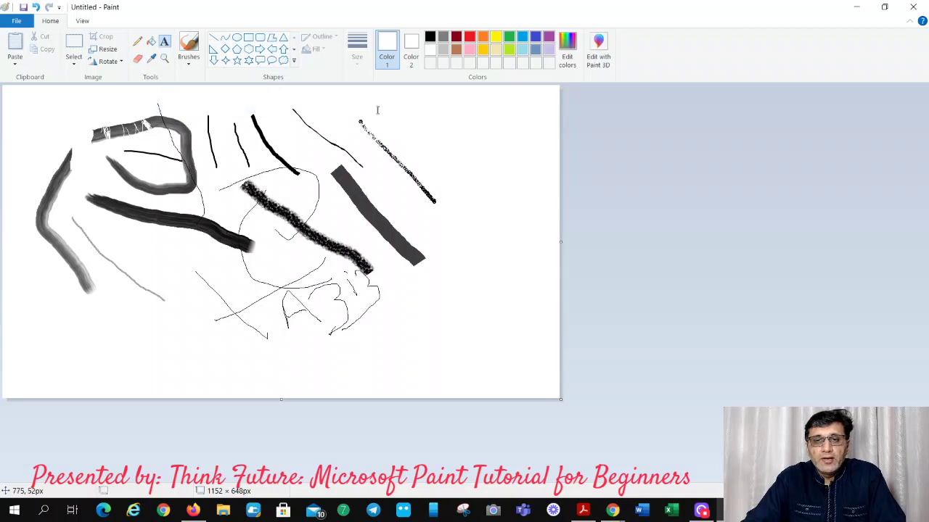
{"action": "left_click", "coordinate": [377, 105]}
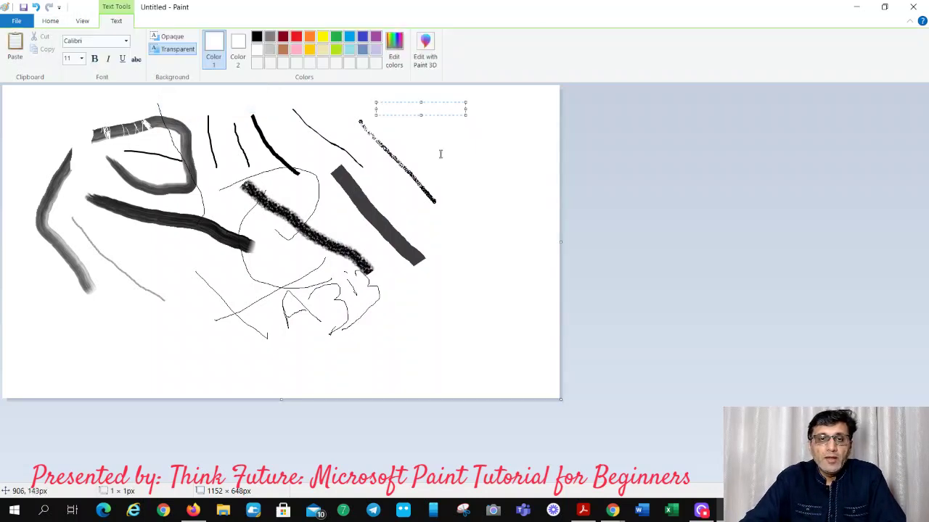
{"action": "left_click", "coordinate": [256, 36]}
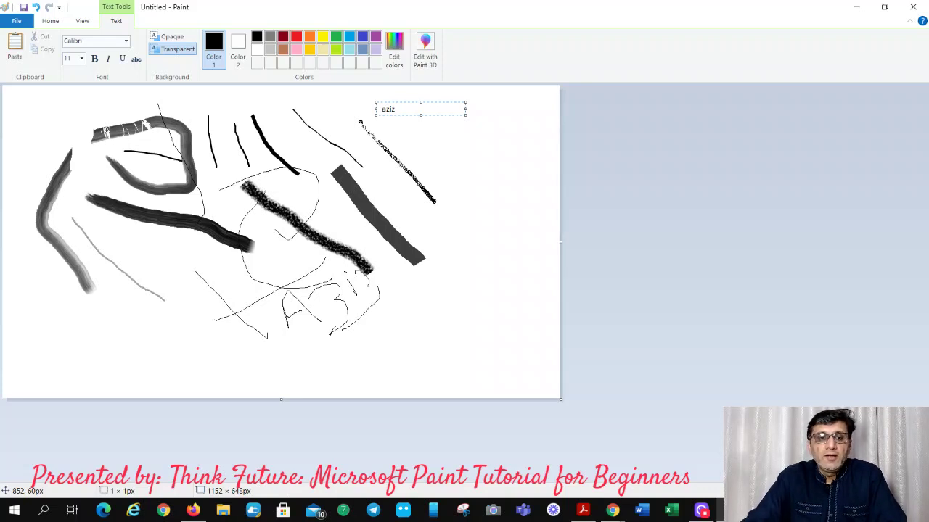
{"action": "left_click", "coordinate": [166, 39]}
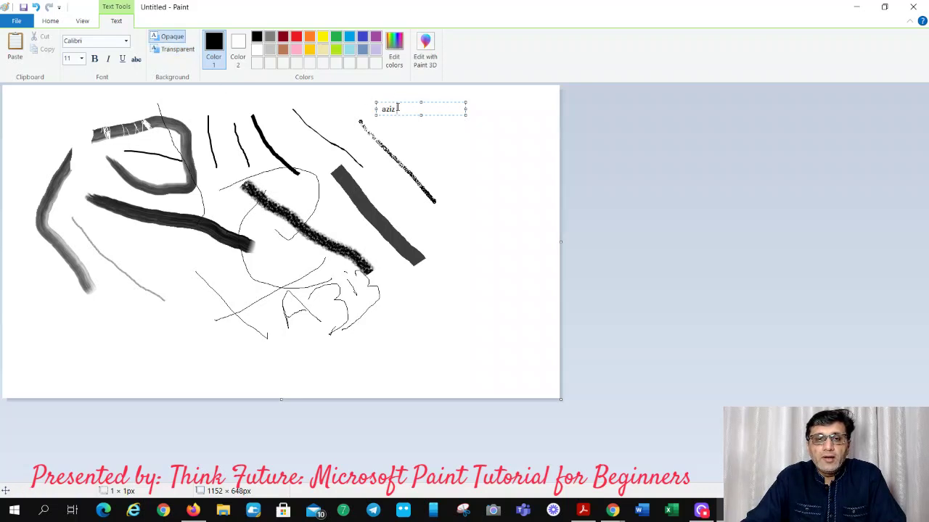
{"action": "left_click", "coordinate": [428, 133]}
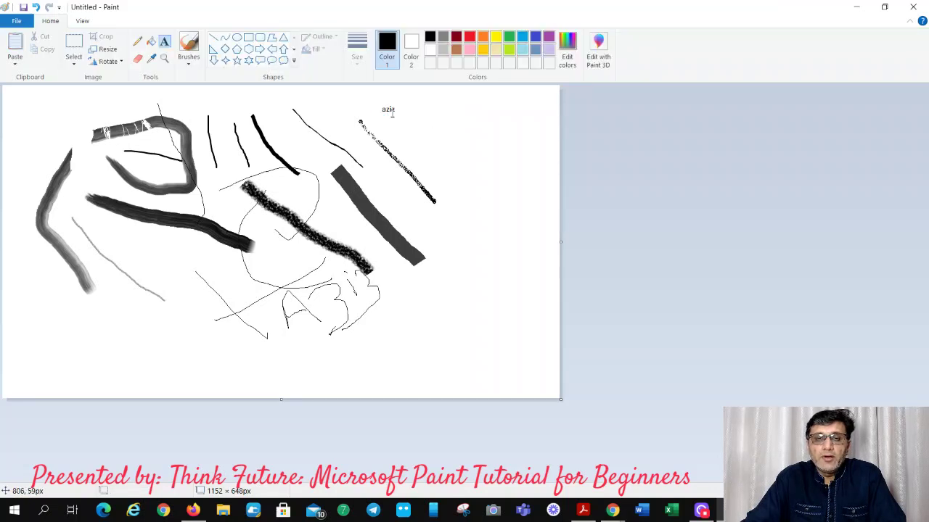
{"action": "left_click", "coordinate": [450, 120]}
{"action": "left_click", "coordinate": [431, 174]}
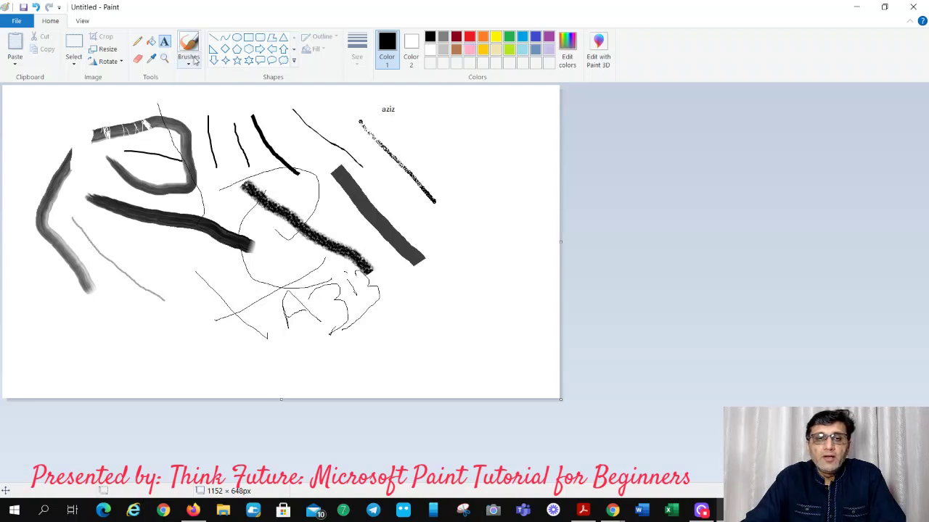
Fill the canvas's white background with black using the Fill tool
{"action": "left_click", "coordinate": [151, 46]}
{"action": "left_click", "coordinate": [338, 135]}
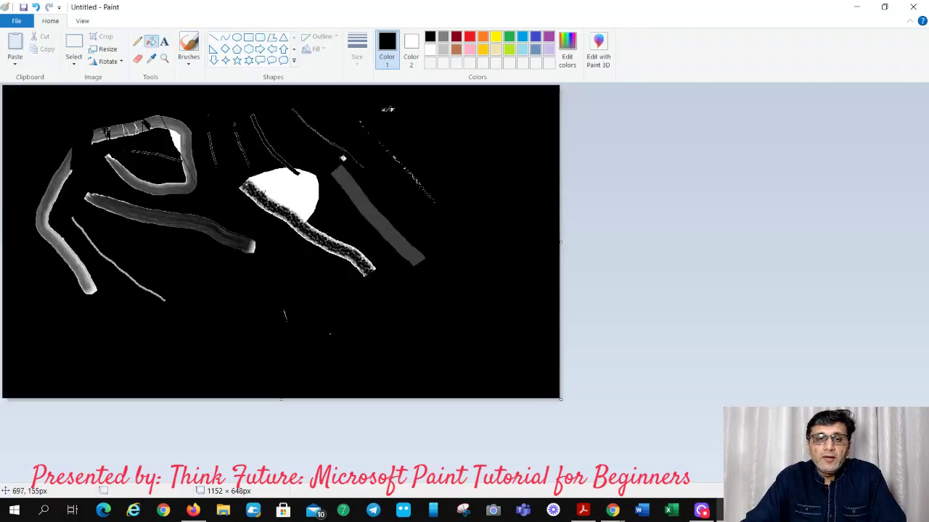
Fill the black background and the two enclosed white areas with dark red
{"action": "left_click", "coordinate": [456, 36]}
{"action": "left_click", "coordinate": [485, 115]}
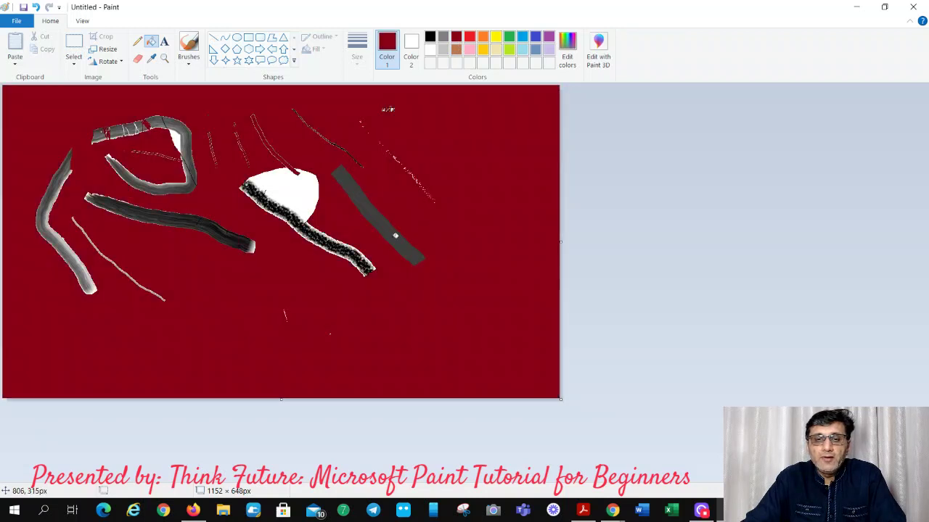
{"action": "left_click", "coordinate": [297, 195]}
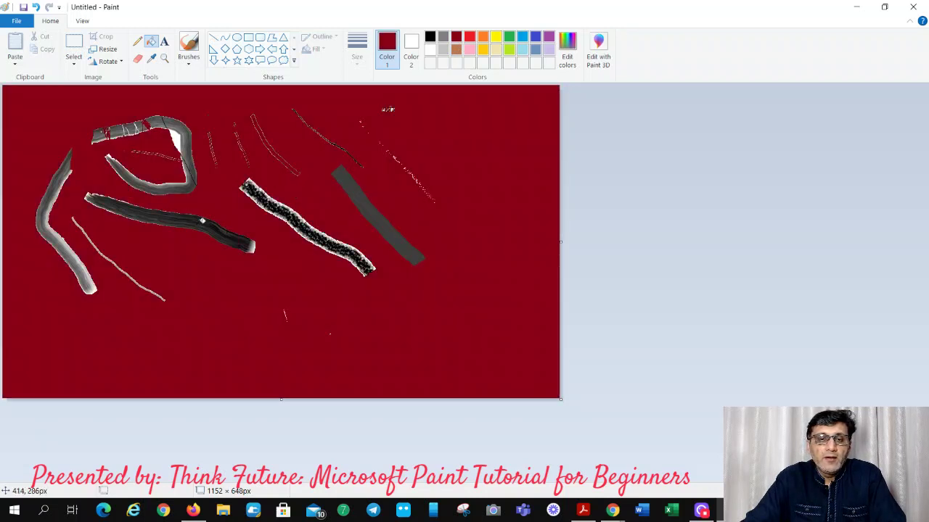
{"action": "left_click", "coordinate": [182, 134]}
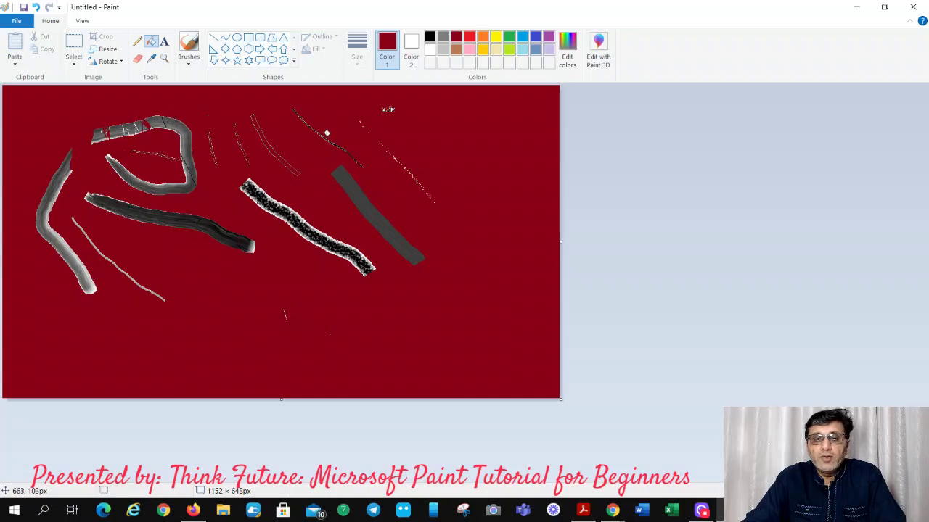
Fill the dark red background with orange, and close the drawing without saving it
{"action": "left_click", "coordinate": [482, 36]}
{"action": "left_click", "coordinate": [468, 147]}
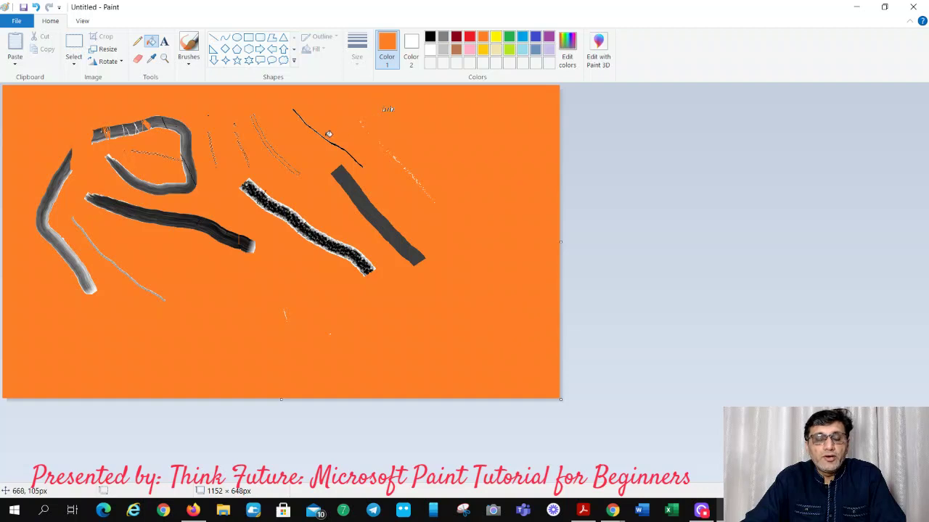
{"action": "key", "text": "alt+F4"}
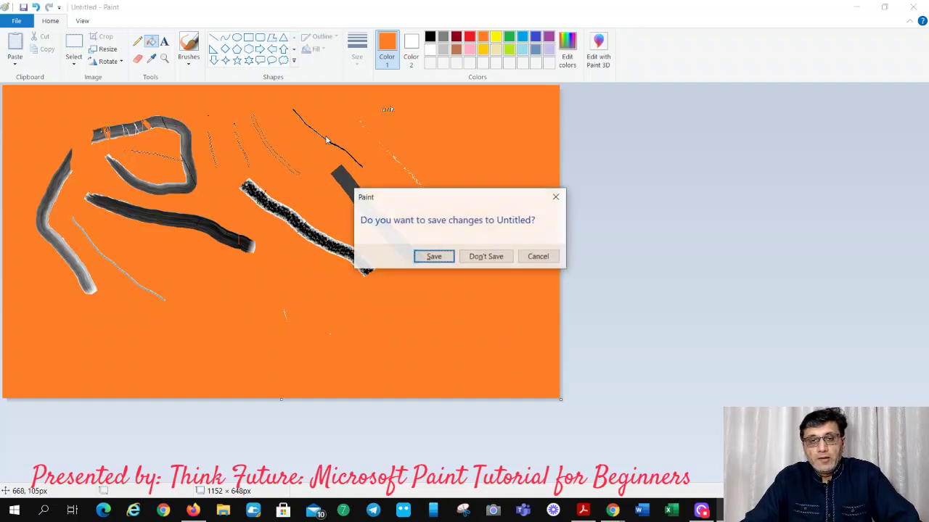
{"action": "left_click", "coordinate": [482, 259]}
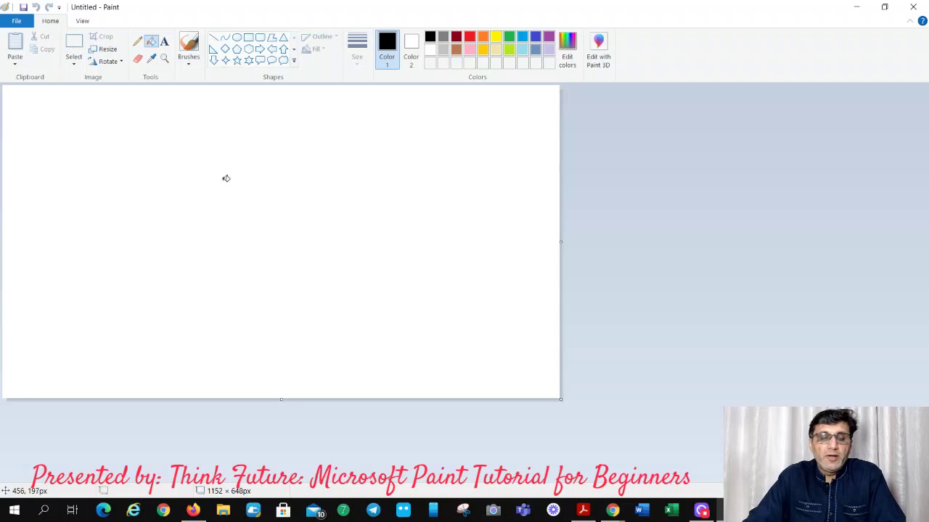
Draw a black oval about 334 × 373 px in the left half of the canvas and resize it to about 351 × 295 px
{"action": "left_click", "coordinate": [237, 38]}
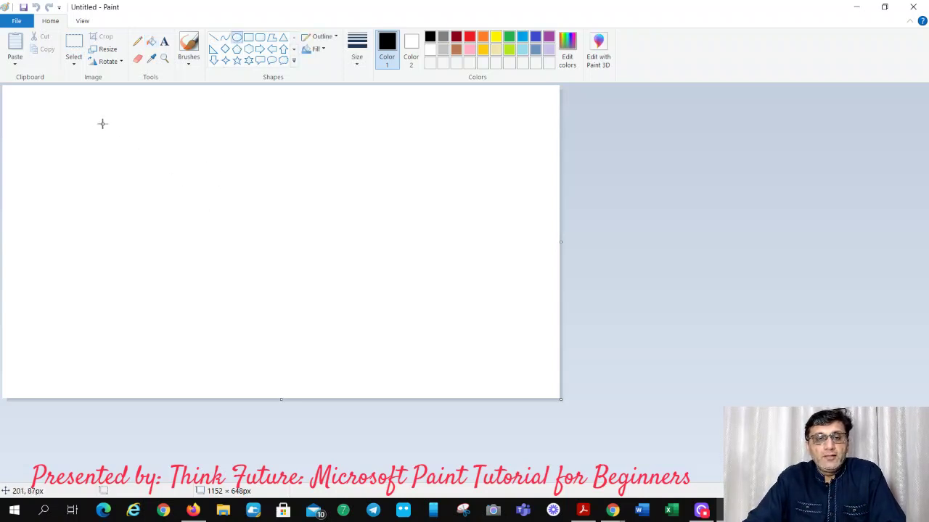
{"action": "mouse_move", "coordinate": [106, 121]}
{"action": "left_mouse_down"}
{"action": "mouse_move", "coordinate": [201, 220]}
{"action": "mouse_move", "coordinate": [243, 244]}
{"action": "mouse_move", "coordinate": [303, 323]}
{"action": "mouse_move", "coordinate": [270, 304]}
{"action": "left_mouse_up"}
{"action": "mouse_move", "coordinate": [266, 238]}
{"action": "left_mouse_down"}
{"action": "mouse_move", "coordinate": [199, 245]}
{"action": "mouse_move", "coordinate": [267, 253]}
{"action": "mouse_move", "coordinate": [224, 255]}
{"action": "left_mouse_up"}
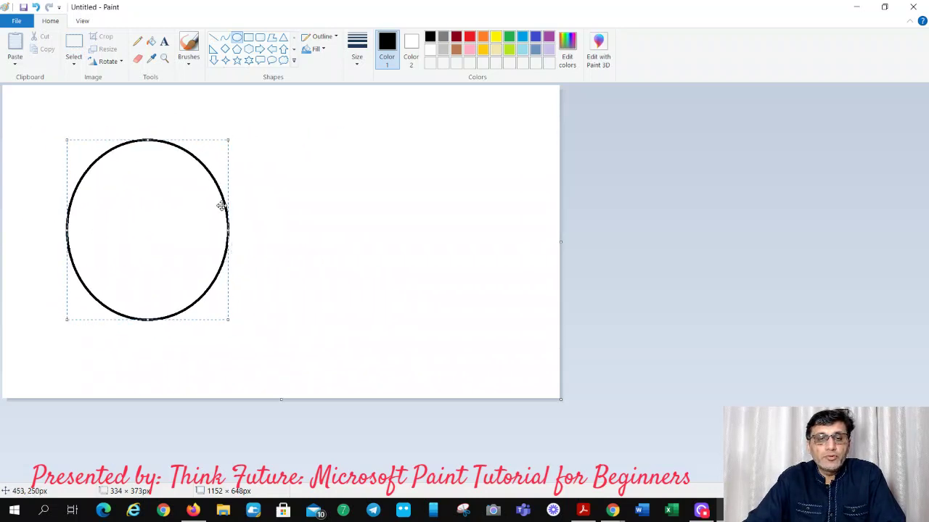
{"action": "left_click_drag", "start_coordinate": [226, 201], "coordinate": [249, 201]}
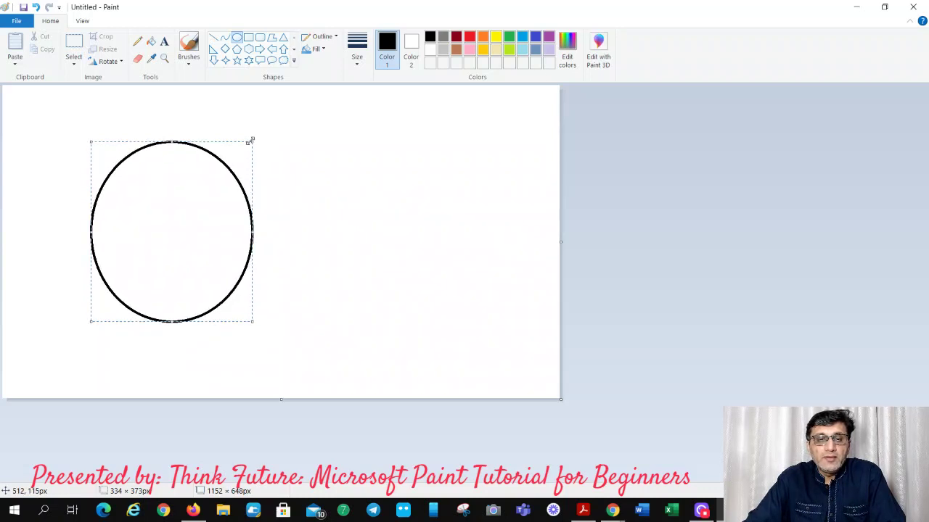
{"action": "left_click_drag", "start_coordinate": [253, 142], "coordinate": [283, 144]}
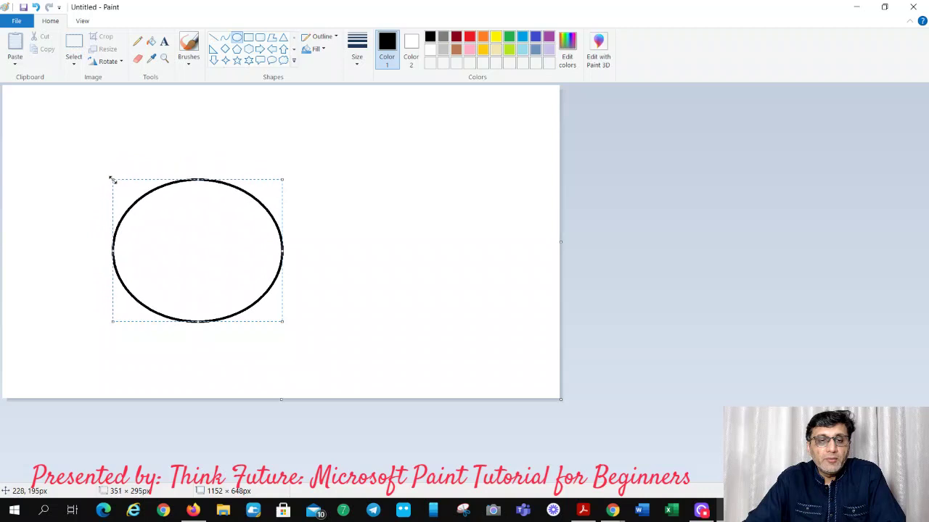
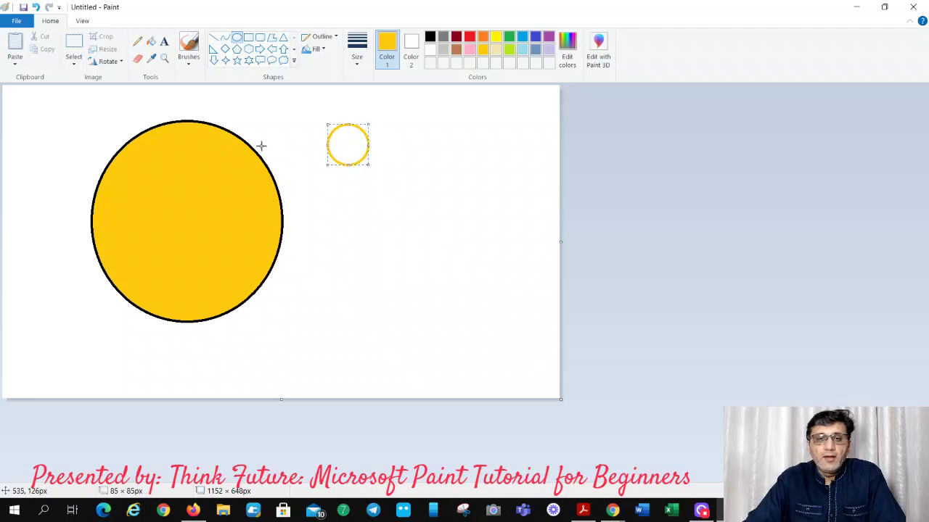
Recolor the small circle's outline black and place it inside the upper-left part of the large yellow circle
{"action": "left_click", "coordinate": [430, 37]}
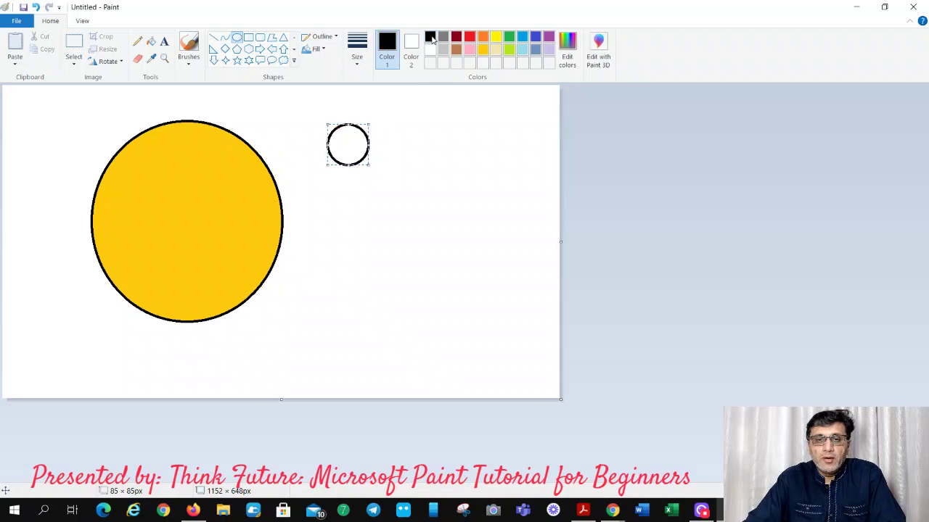
{"action": "key", "text": "Delete"}
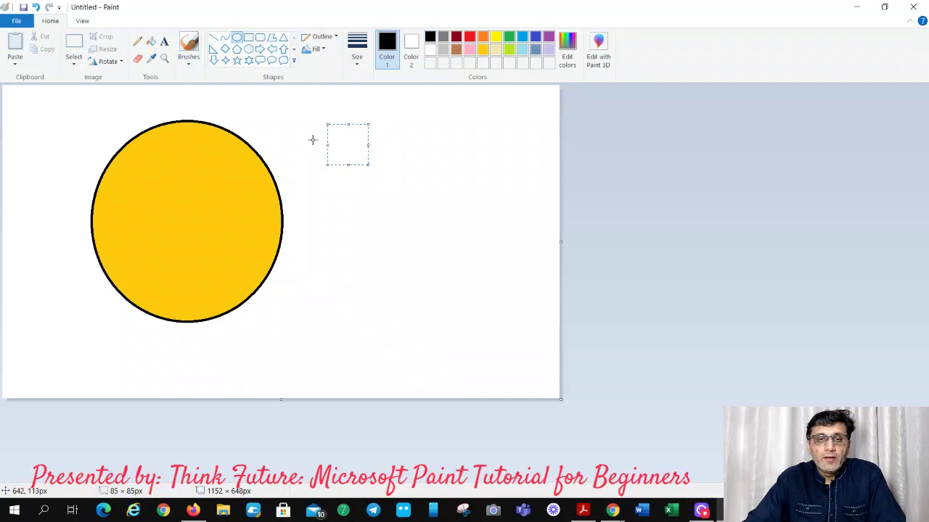
{"action": "left_click", "coordinate": [431, 37]}
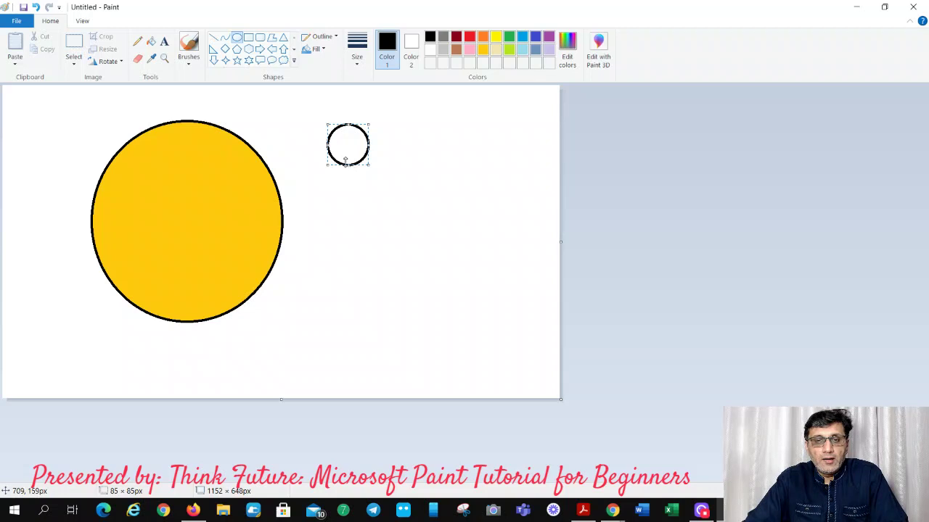
{"action": "left_click_drag", "start_coordinate": [328, 164], "coordinate": [158, 164]}
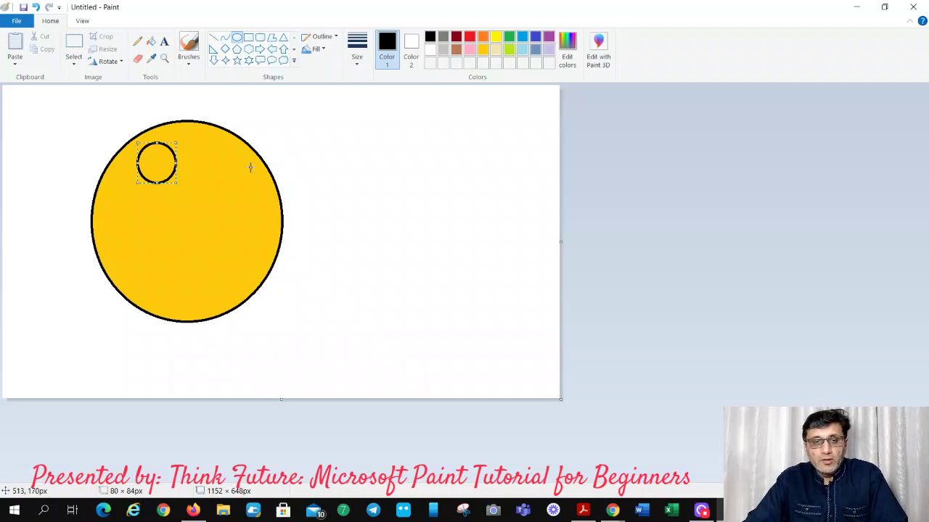
{"action": "left_click", "coordinate": [312, 158]}
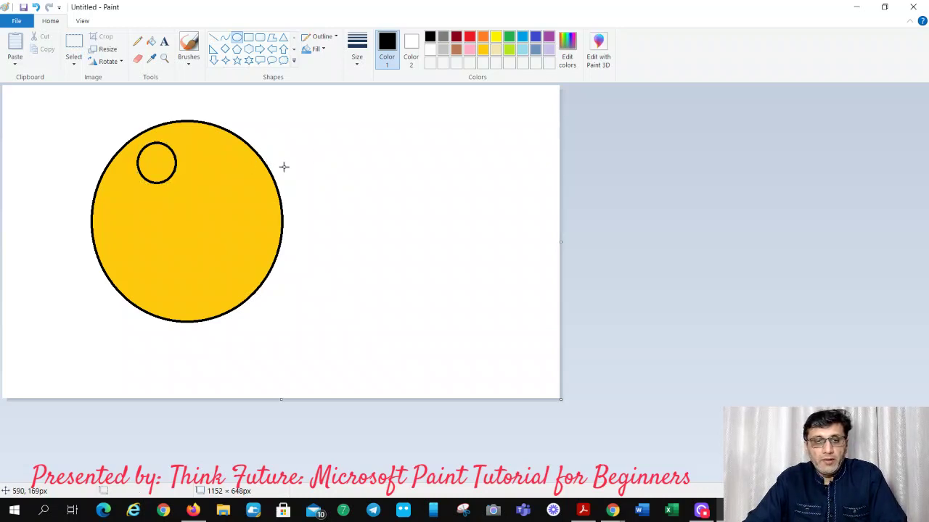
Copy a rectangular area around the small circle and place the pasted copy to the right of the large circle
{"action": "left_click", "coordinate": [73, 44]}
{"action": "left_click_drag", "start_coordinate": [131, 133], "coordinate": [183, 197]}
{"action": "key", "text": "ctrl+c"}
{"action": "key", "text": "ctrl+v"}
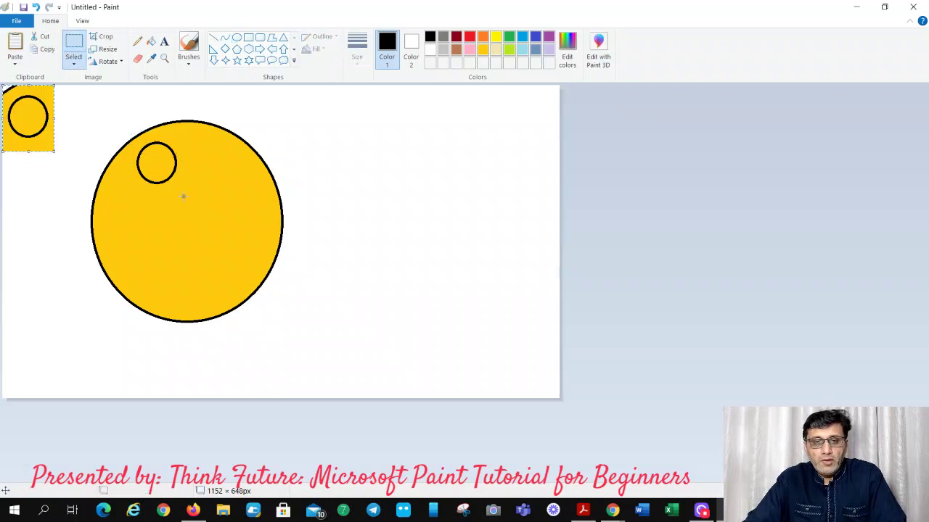
{"action": "left_click_drag", "start_coordinate": [35, 120], "coordinate": [338, 159]}
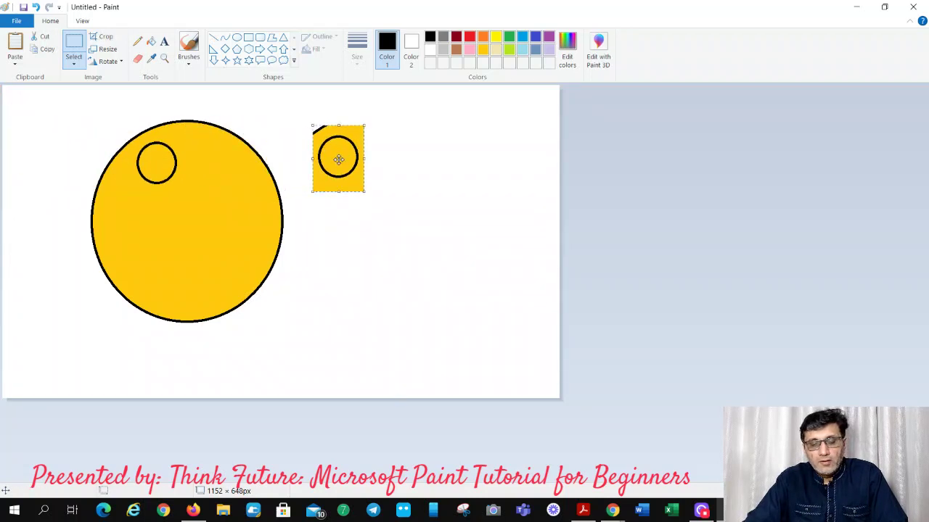
{"action": "left_click", "coordinate": [298, 135]}
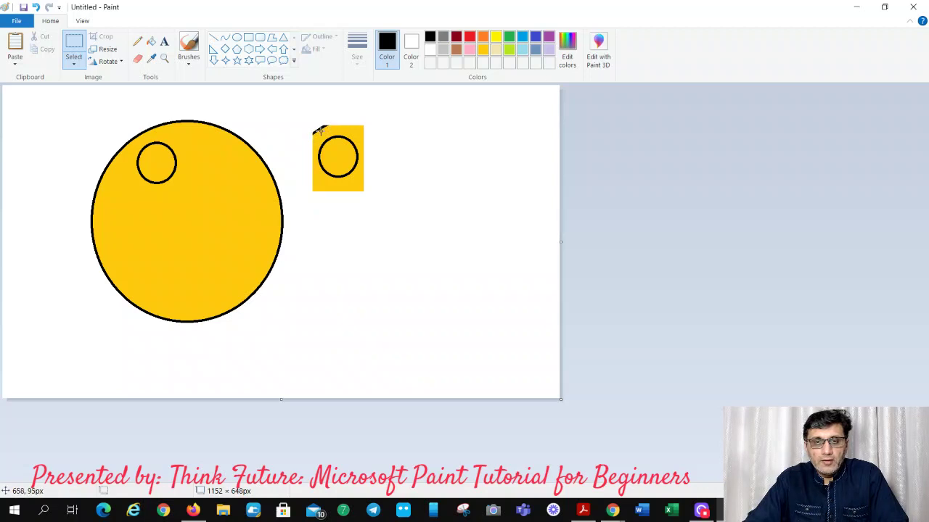
Copy the circle from the pasted square, paste it again and narrow this copy to about 107 × 108 px
{"action": "left_click_drag", "start_coordinate": [313, 133], "coordinate": [381, 186]}
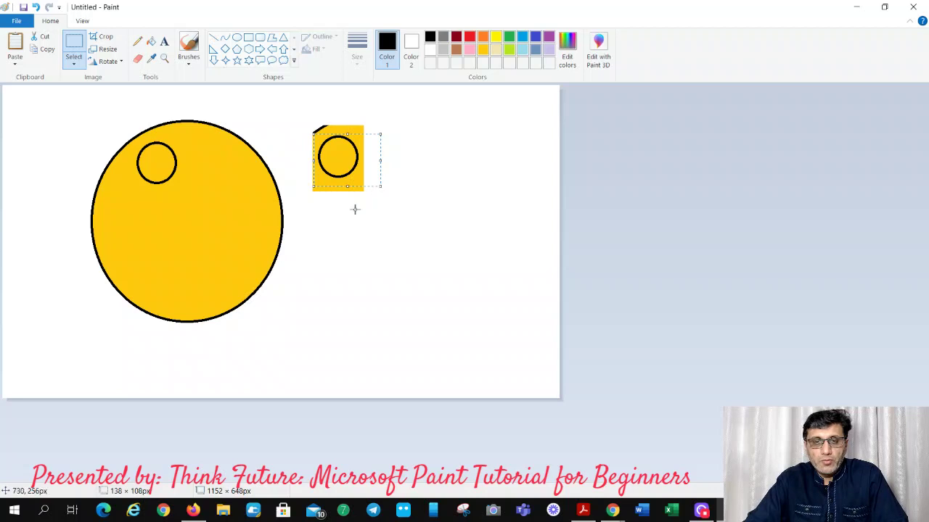
{"action": "left_click", "coordinate": [353, 211]}
{"action": "key", "text": "ctrl+v"}
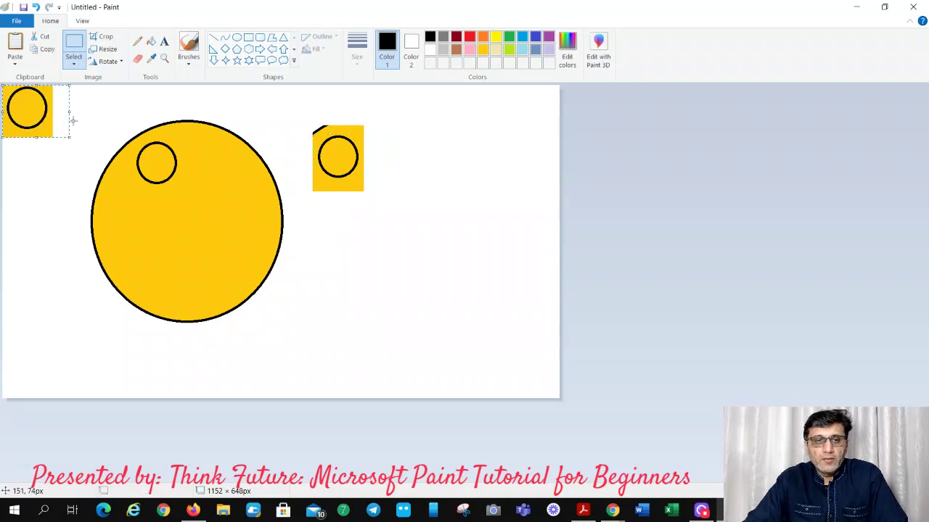
{"action": "left_click_drag", "start_coordinate": [49, 109], "coordinate": [54, 110]}
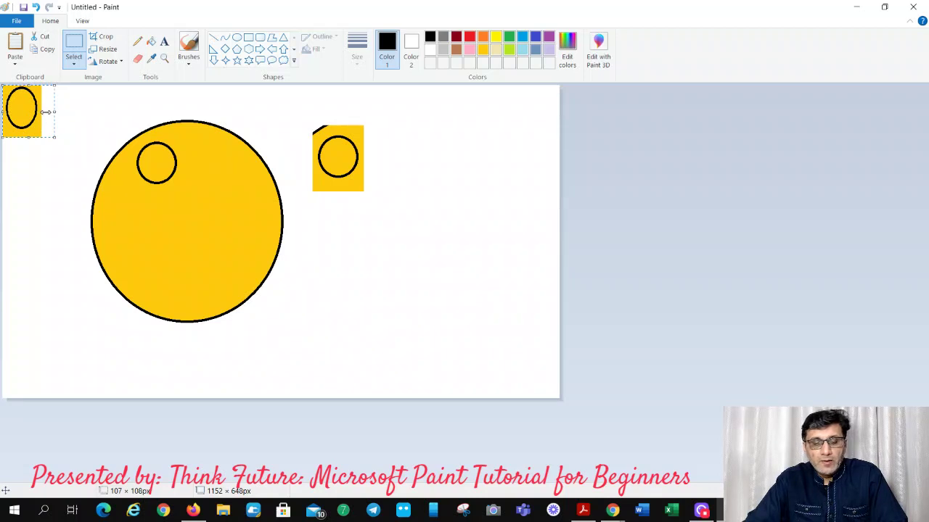
Delete the narrowed copy from the canvas corner and the upper-left corner of the pasted yellow square
{"action": "key", "text": "Delete"}
{"action": "key", "text": "ctrl+z"}
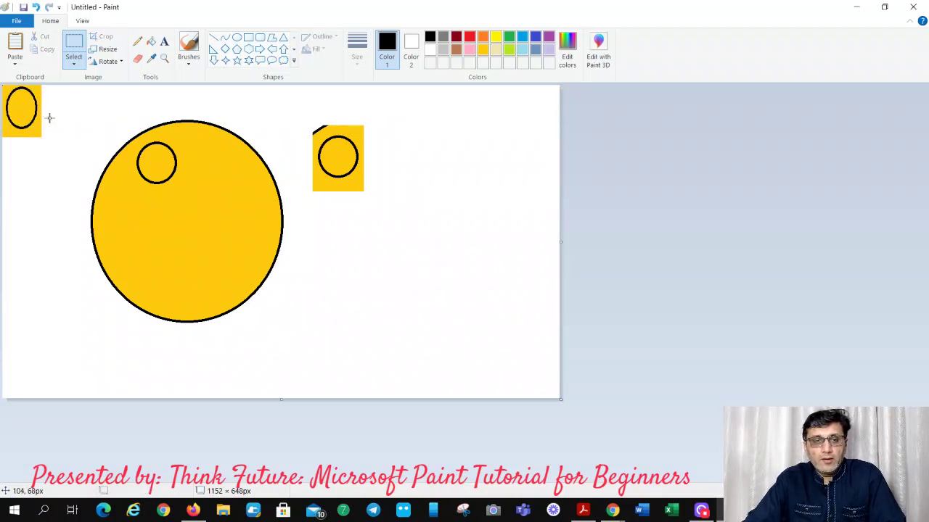
{"action": "left_click_drag", "start_coordinate": [56, 143], "coordinate": [2, 81]}
{"action": "key", "text": "Delete"}
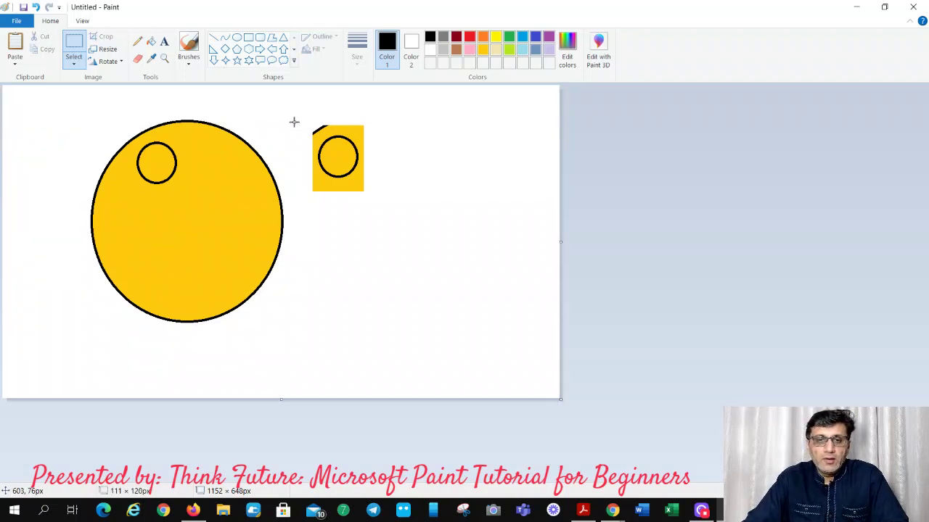
{"action": "left_click_drag", "start_coordinate": [297, 120], "coordinate": [323, 132]}
{"action": "key", "text": "Delete"}
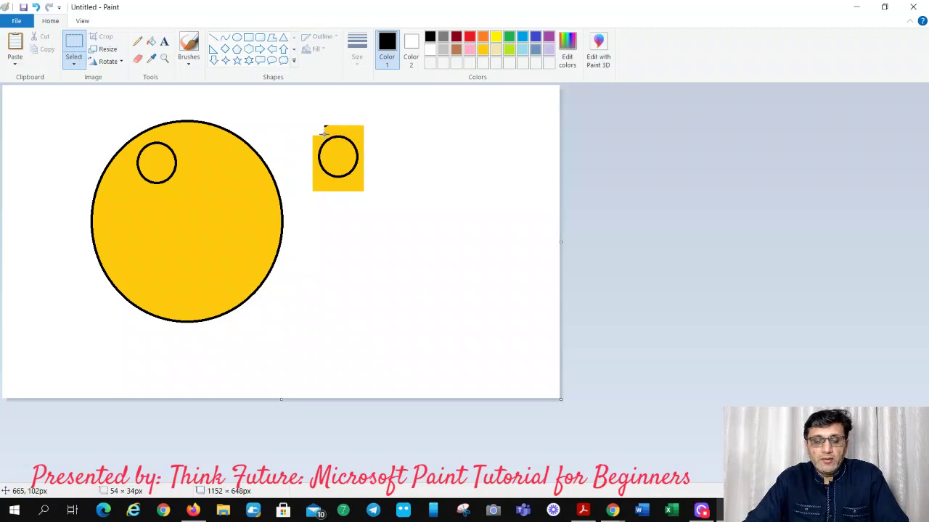
Undo the deletions and pasted copies, keeping only the small circle inside the large yellow circle
{"action": "key", "text": "ctrl+z"}
{"action": "key", "text": "ctrl+z"}
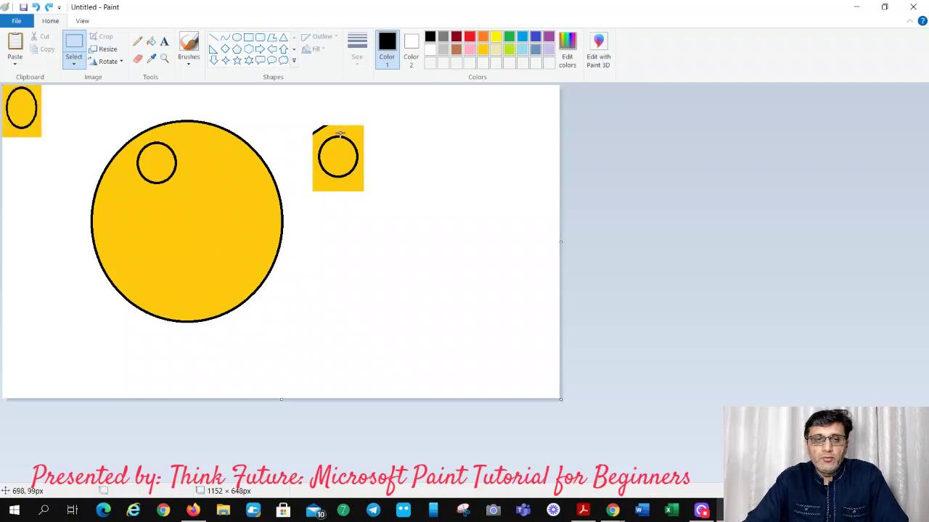
{"action": "key", "text": "ctrl+y"}
{"action": "key", "text": "ctrl+z"}
{"action": "key", "text": "ctrl+z"}
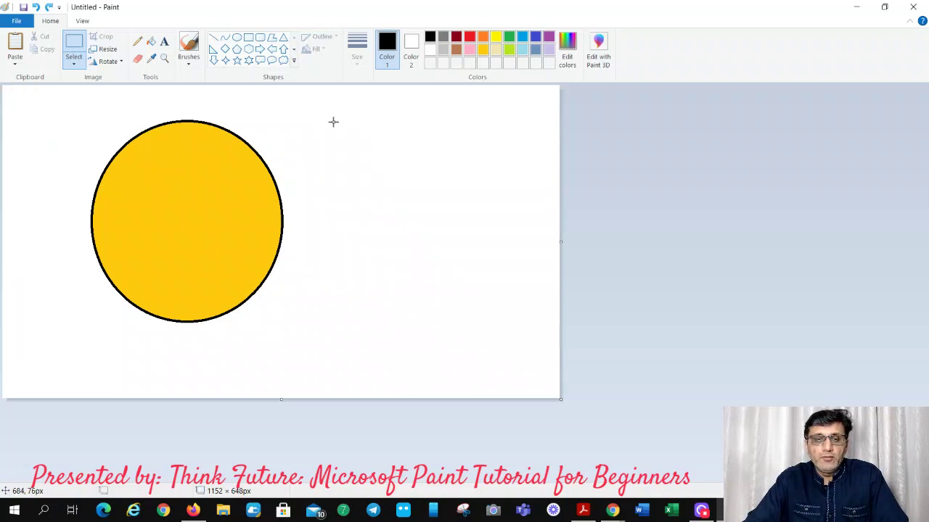
{"action": "key", "text": "ctrl+y"}
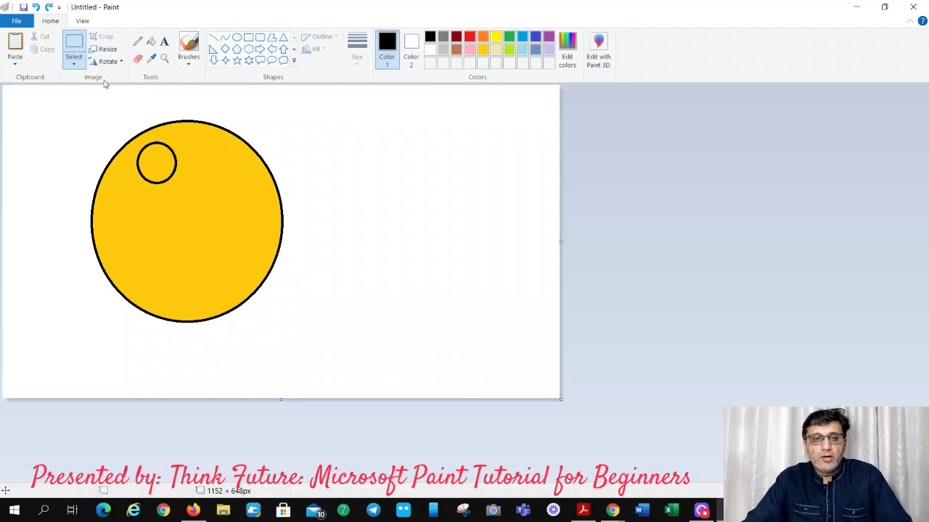
Copy an area of about 109 × 100 px around the small circle and place the pasted copy beside it as a second eye
{"action": "left_click", "coordinate": [140, 138]}
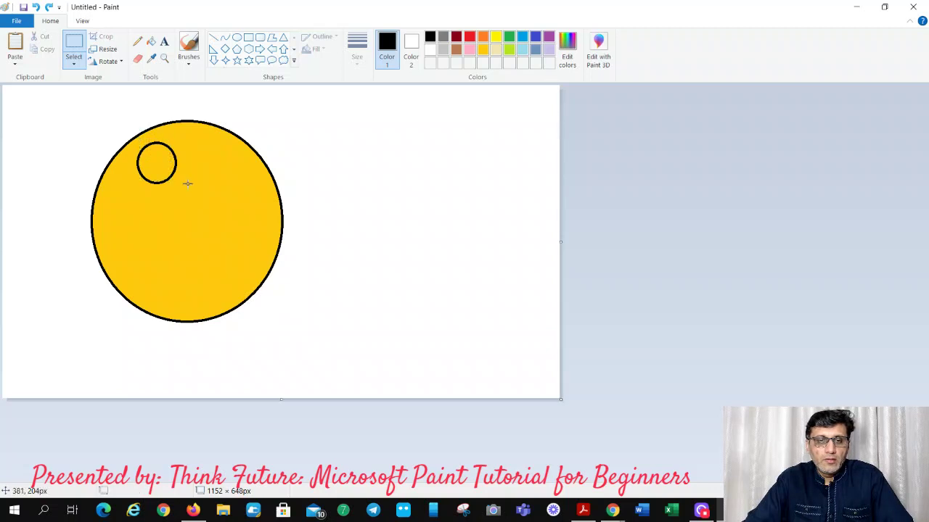
{"action": "left_click_drag", "start_coordinate": [186, 187], "coordinate": [134, 139]}
{"action": "key", "text": "ctrl+c"}
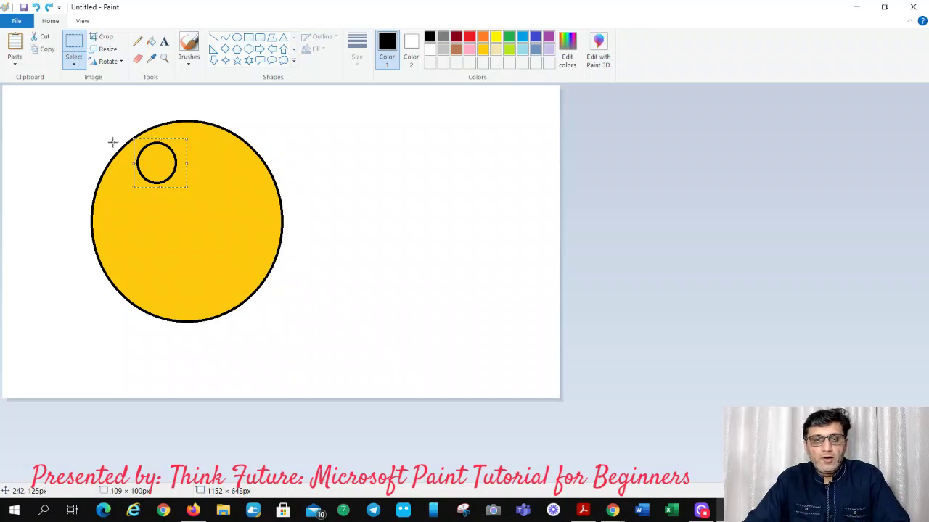
{"action": "left_click", "coordinate": [112, 141]}
{"action": "key", "text": "ctrl+v"}
{"action": "left_click_drag", "start_coordinate": [42, 123], "coordinate": [235, 174]}
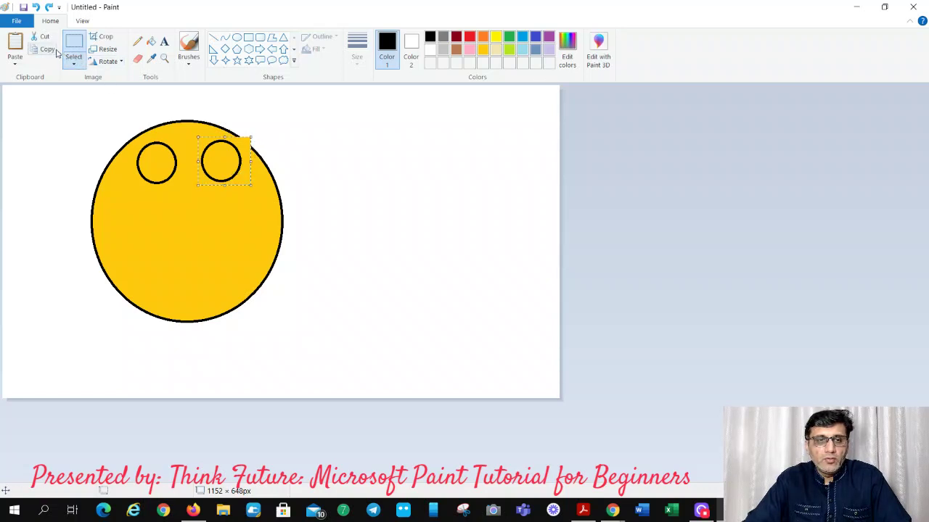
Toggle the Transparent selection option and shift the copied circle slightly down inside the large circle
{"action": "left_click", "coordinate": [73, 64]}
{"action": "left_click", "coordinate": [109, 172]}
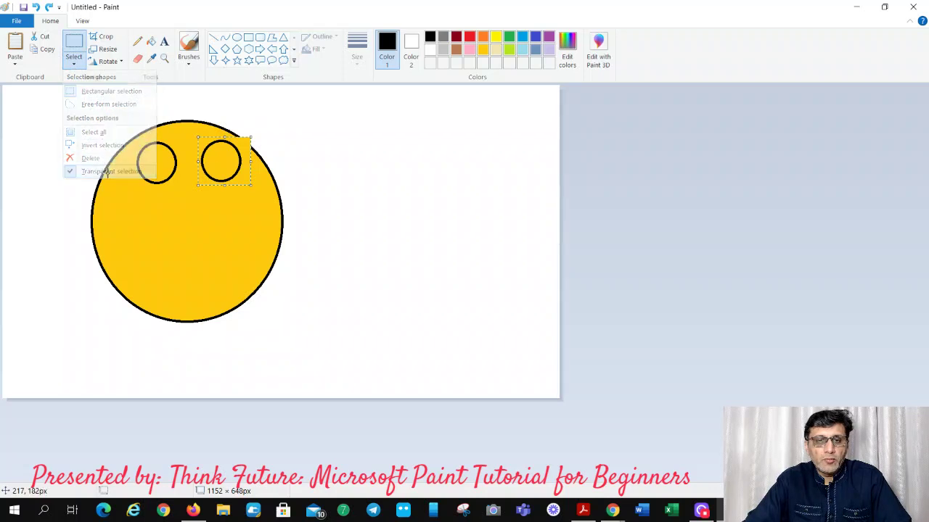
{"action": "left_click_drag", "start_coordinate": [220, 171], "coordinate": [214, 177]}
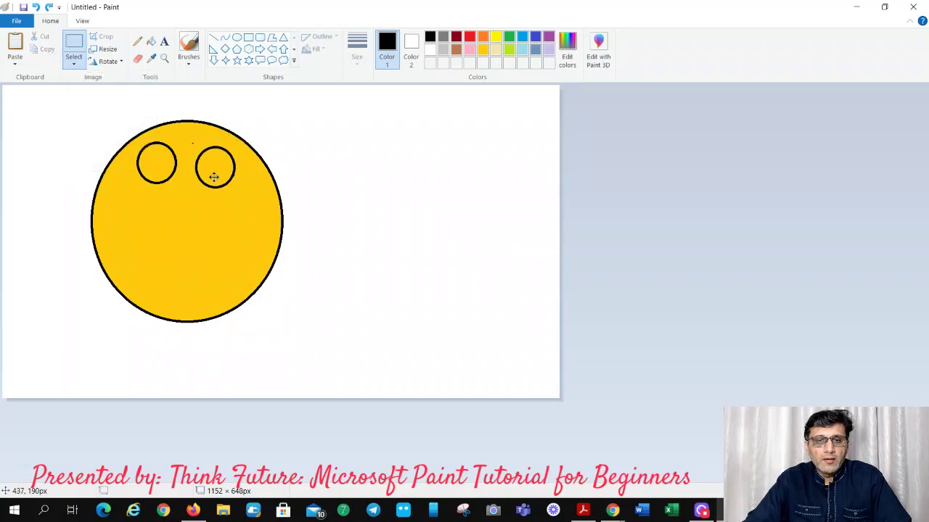
Undo the move and the pasting of the second small circle
{"action": "key", "text": "ctrl+z"}
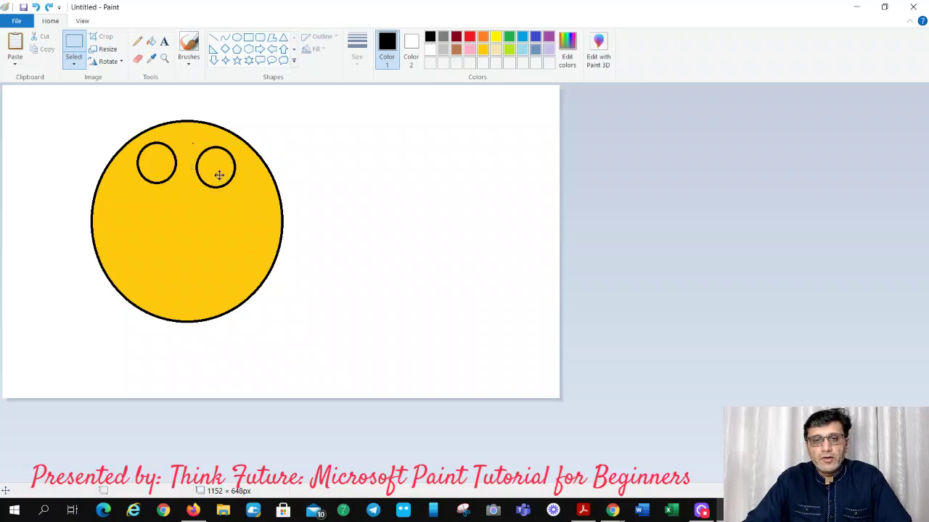
{"action": "key", "text": "ctrl+z"}
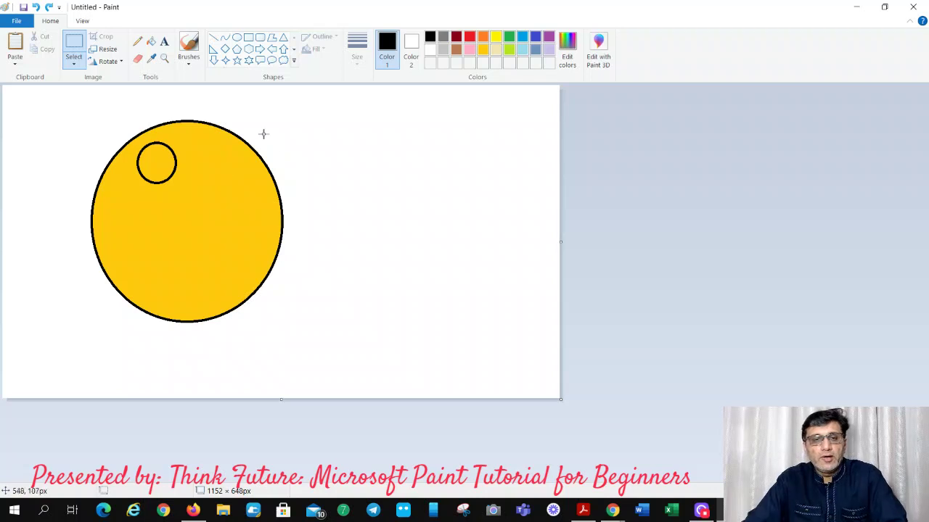
Draw a black-outlined circle of about 81 × 84 px in the blank area beside the face and fill it with black
{"action": "left_click", "coordinate": [236, 40]}
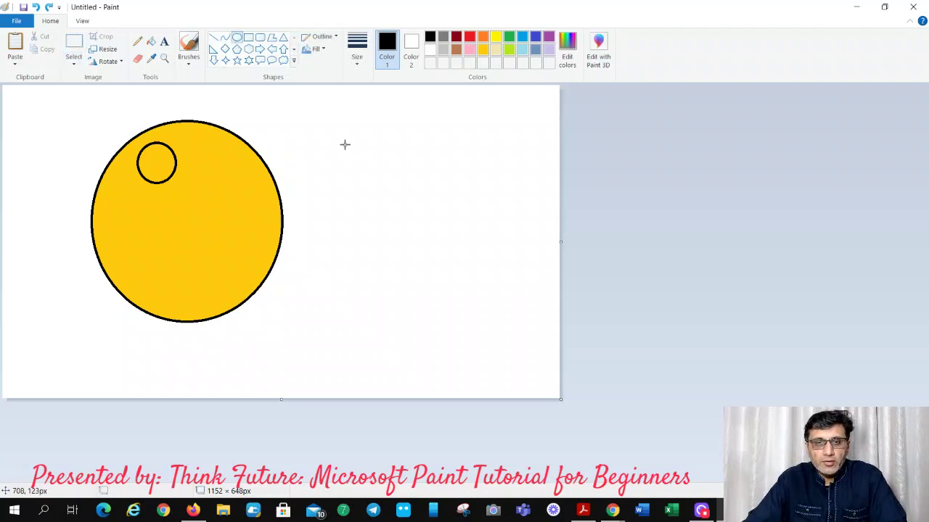
{"action": "left_click_drag", "start_coordinate": [339, 132], "coordinate": [377, 173]}
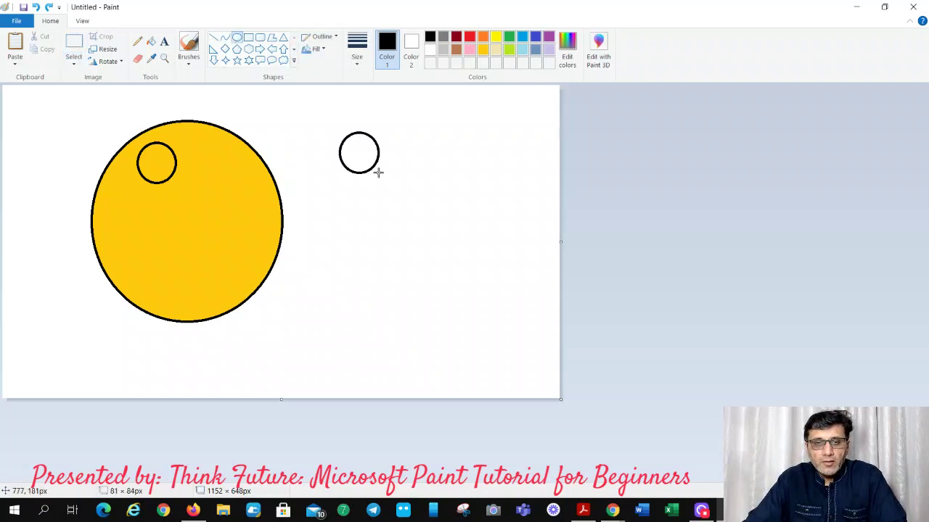
{"action": "left_click", "coordinate": [483, 40]}
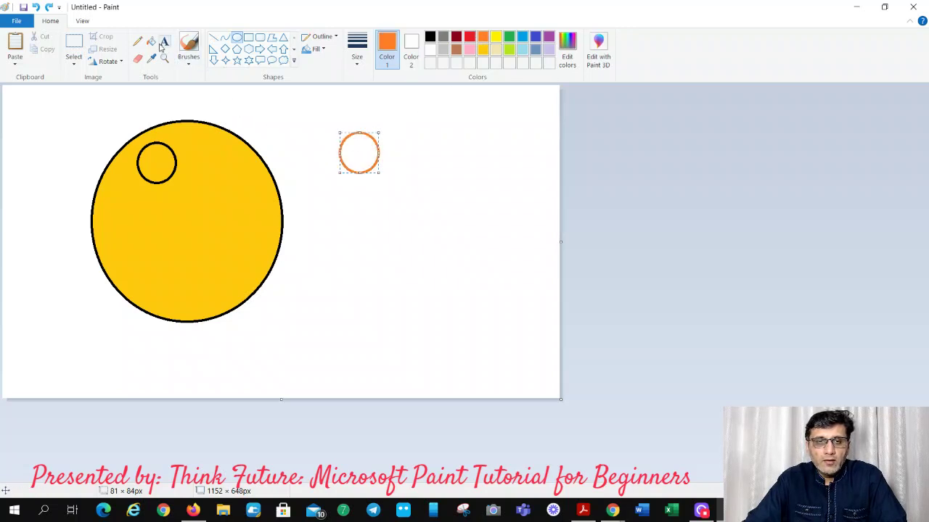
{"action": "left_click", "coordinate": [429, 36]}
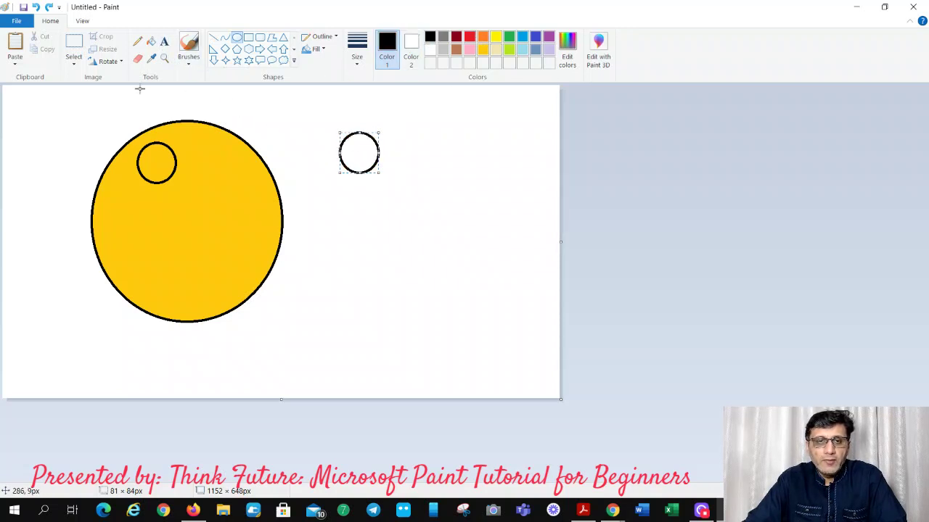
{"action": "left_click", "coordinate": [151, 42]}
{"action": "left_click", "coordinate": [356, 148]}
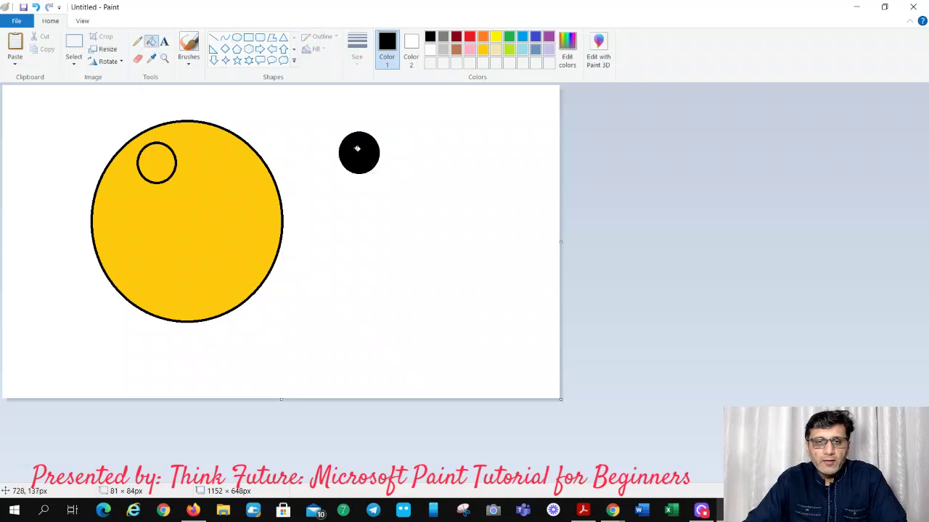
Refill the separate circle with orange, gold and black in turn
{"action": "left_click", "coordinate": [482, 38]}
{"action": "left_click", "coordinate": [373, 155]}
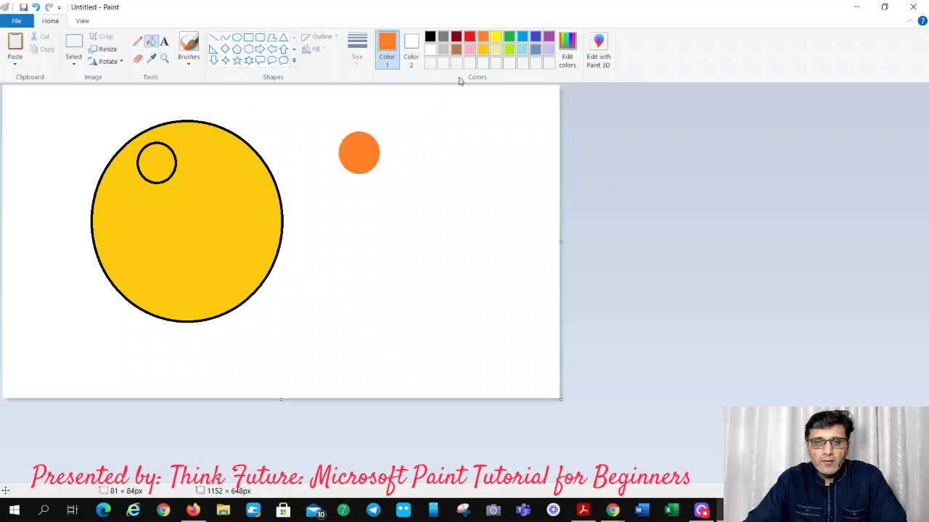
{"action": "left_click", "coordinate": [485, 49]}
{"action": "left_click", "coordinate": [356, 155]}
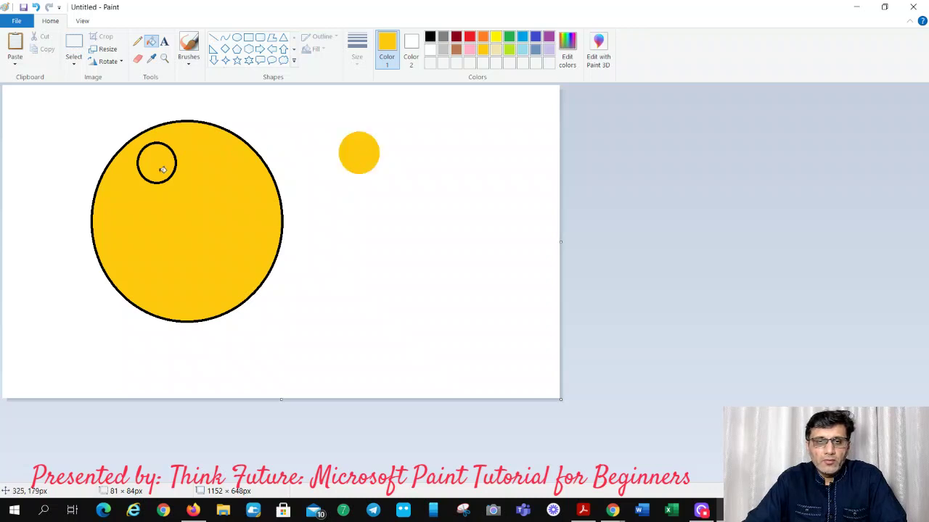
{"action": "left_click", "coordinate": [431, 37]}
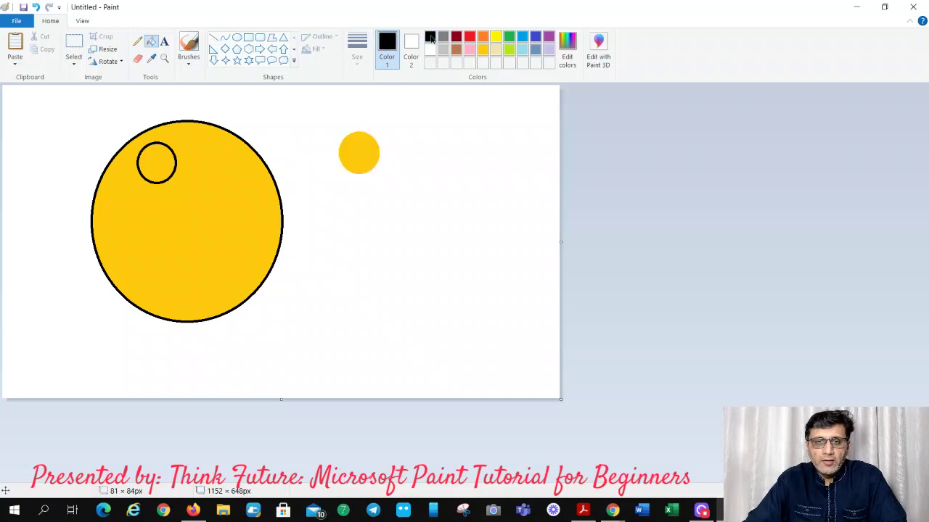
{"action": "left_click", "coordinate": [355, 142]}
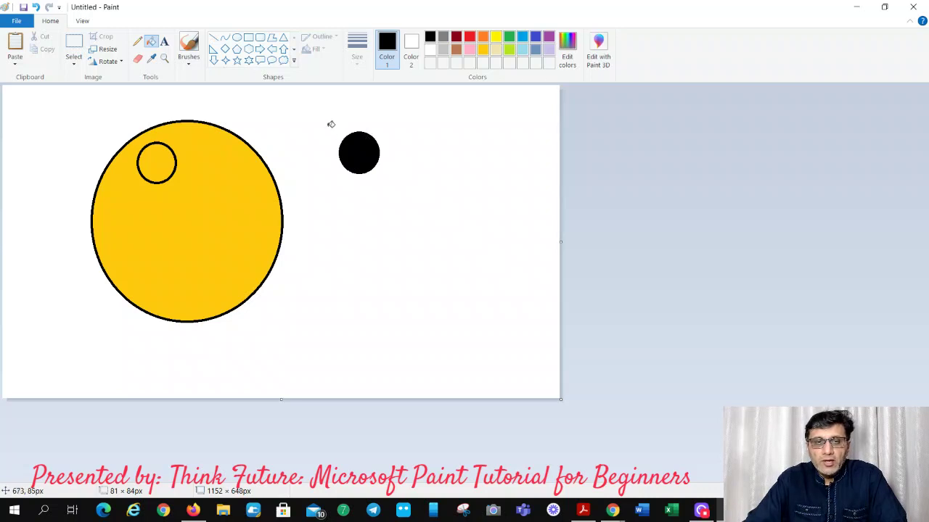
Select an area of about 229 × 236 px around the black circle and delete it
{"action": "left_click", "coordinate": [75, 51]}
{"action": "left_click_drag", "start_coordinate": [315, 100], "coordinate": [425, 213]}
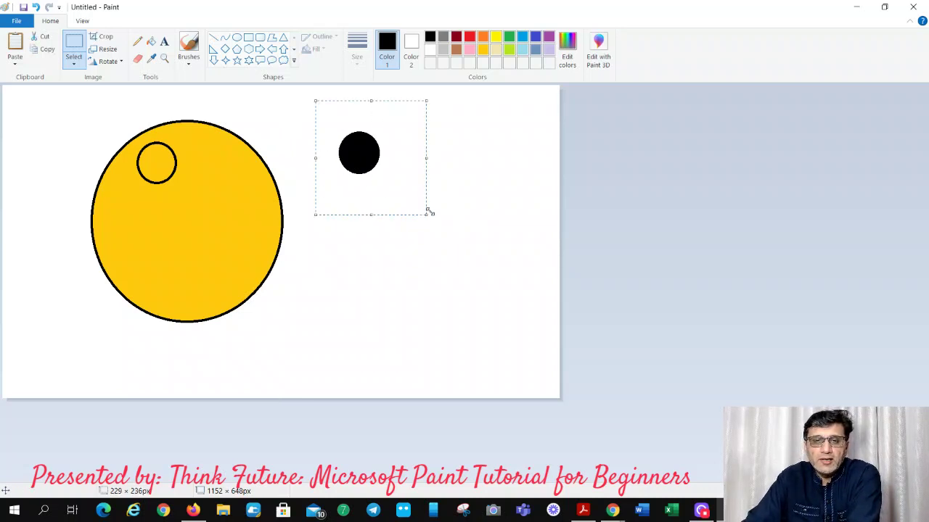
{"action": "key", "text": "Delete"}
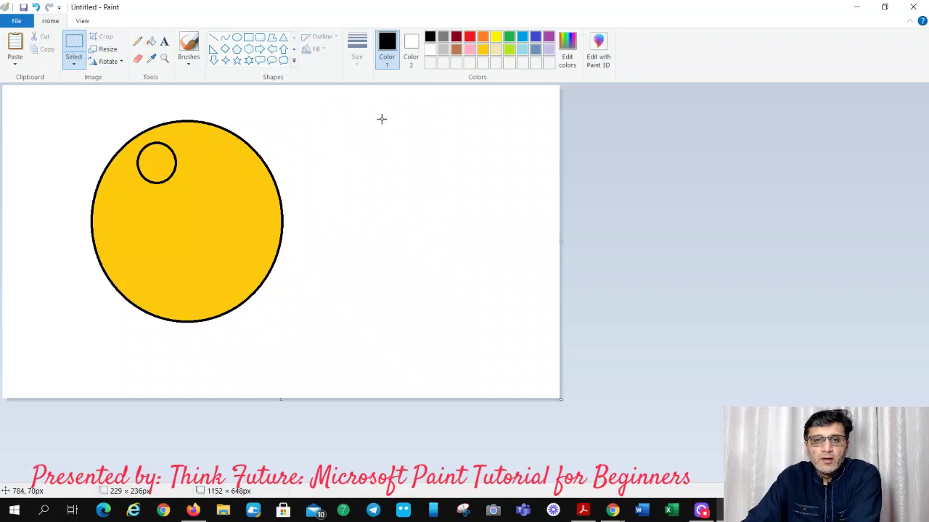
Draw a black-outlined circle of about 93 × 88 px beside the face and fill it with gold
{"action": "left_click", "coordinate": [237, 37]}
{"action": "left_click_drag", "start_coordinate": [336, 123], "coordinate": [382, 167]}
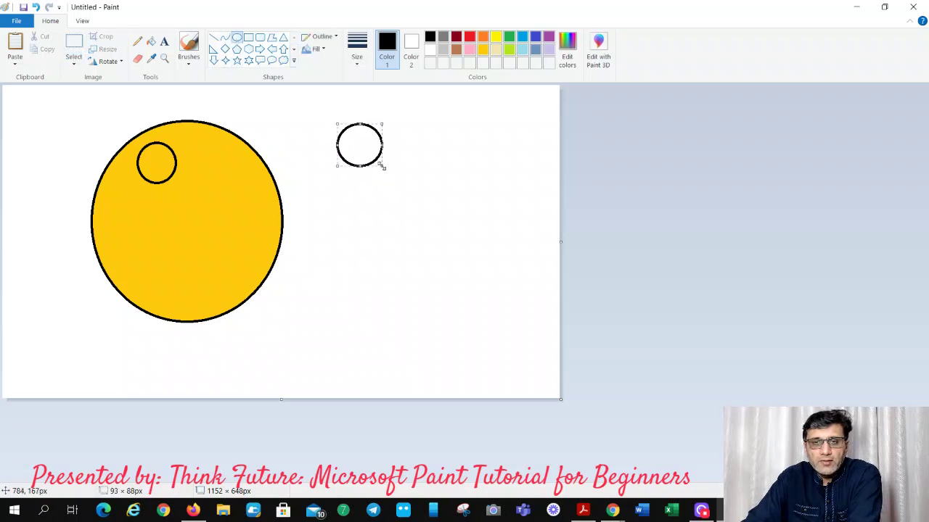
{"action": "left_click", "coordinate": [483, 50]}
{"action": "left_click", "coordinate": [429, 37]}
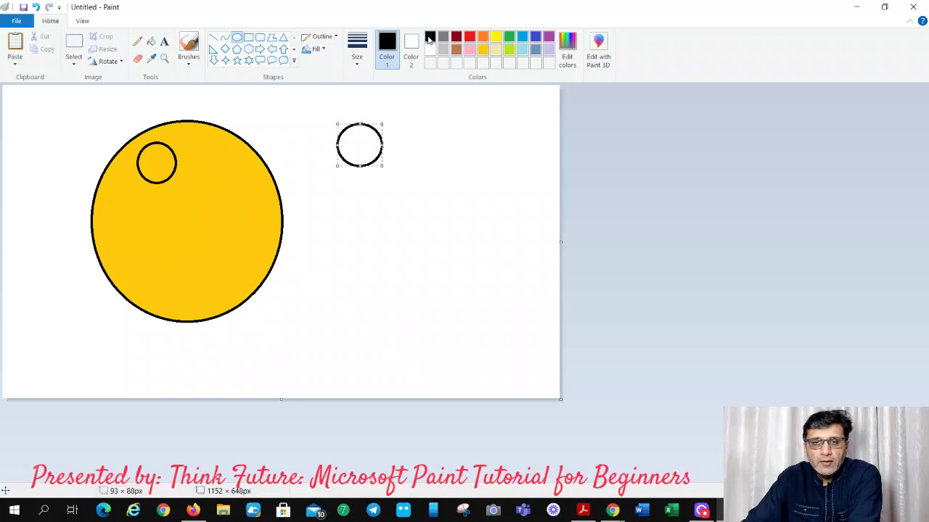
{"action": "left_click", "coordinate": [150, 41]}
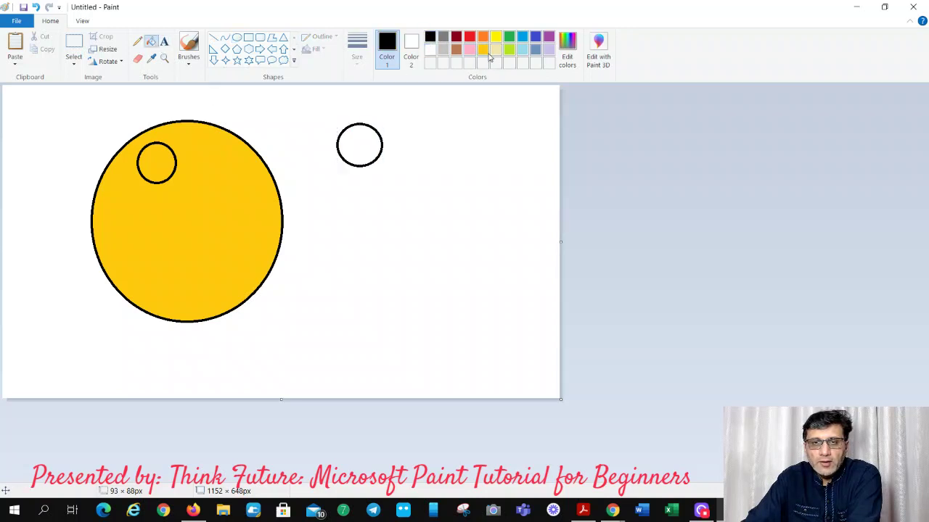
{"action": "left_click", "coordinate": [483, 50]}
{"action": "left_click", "coordinate": [360, 142]}
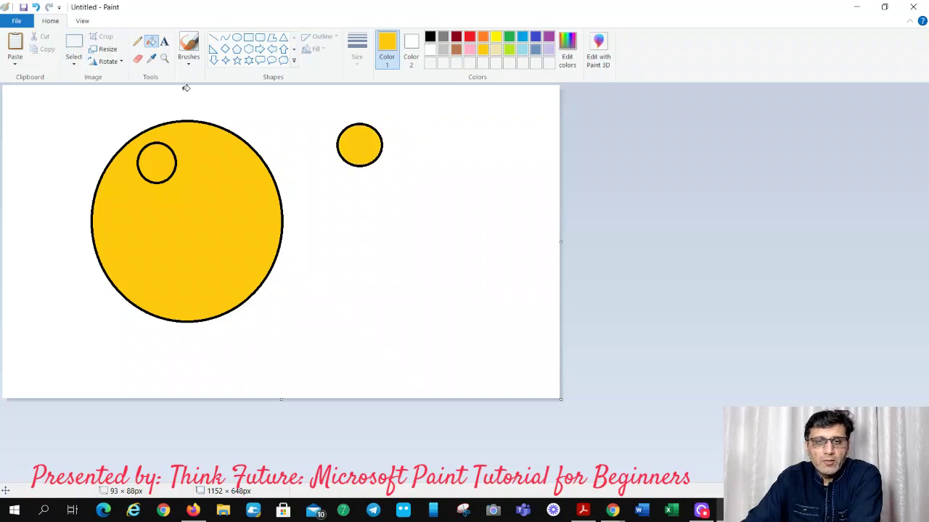
Select an area of about 176 × 180 px around the gold circle and move it onto the face beside the first eye
{"action": "left_click", "coordinate": [74, 61]}
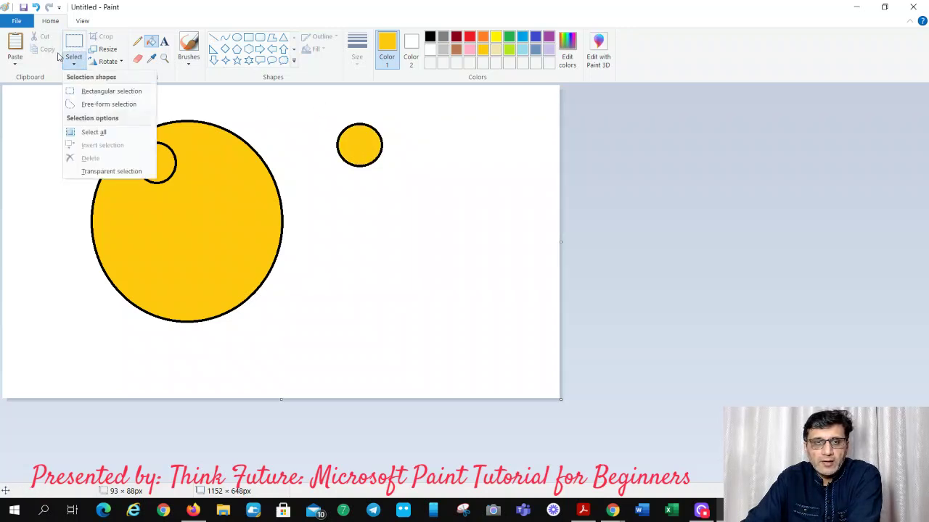
{"action": "left_click", "coordinate": [73, 43]}
{"action": "left_click_drag", "start_coordinate": [320, 106], "coordinate": [405, 194]}
{"action": "left_click_drag", "start_coordinate": [365, 161], "coordinate": [226, 184]}
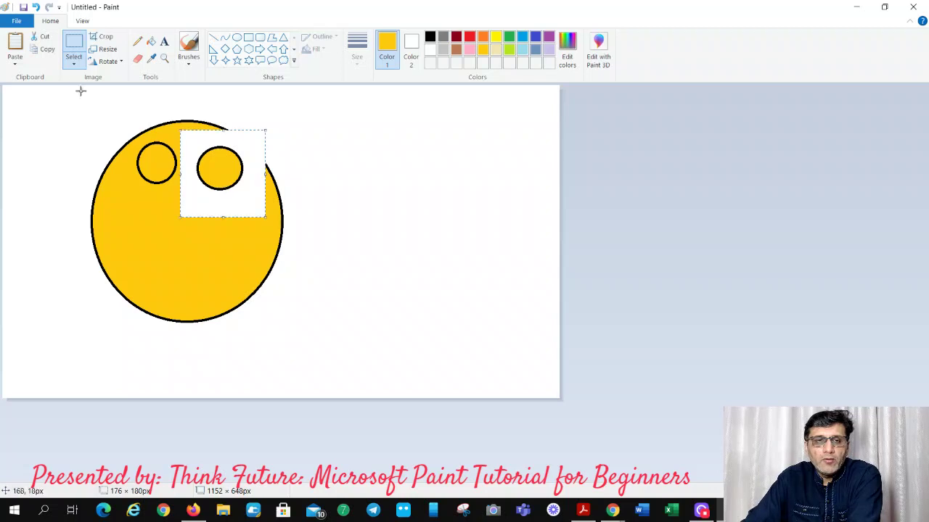
Turn on Transparent selection for the moved circle and shift it slightly up to align with the first eye
{"action": "left_click", "coordinate": [74, 65]}
{"action": "left_click", "coordinate": [118, 172]}
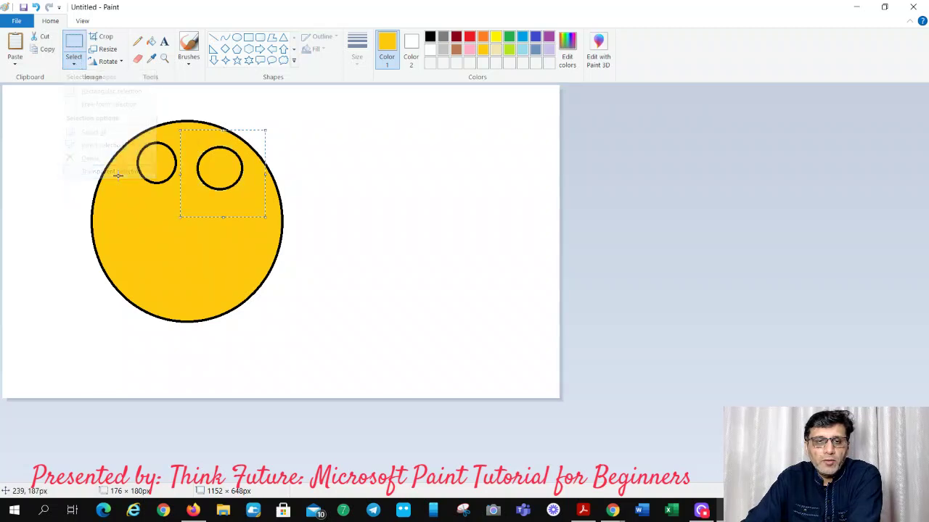
{"action": "left_click_drag", "start_coordinate": [251, 170], "coordinate": [314, 166]}
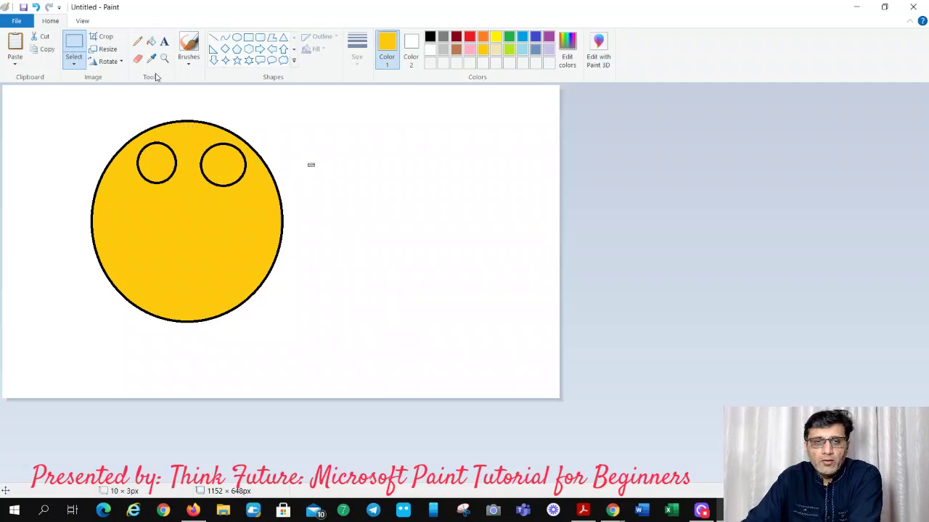
Draw a small black oval of about 27 × 33 px beside the face and fill it with black
{"action": "left_click", "coordinate": [237, 37]}
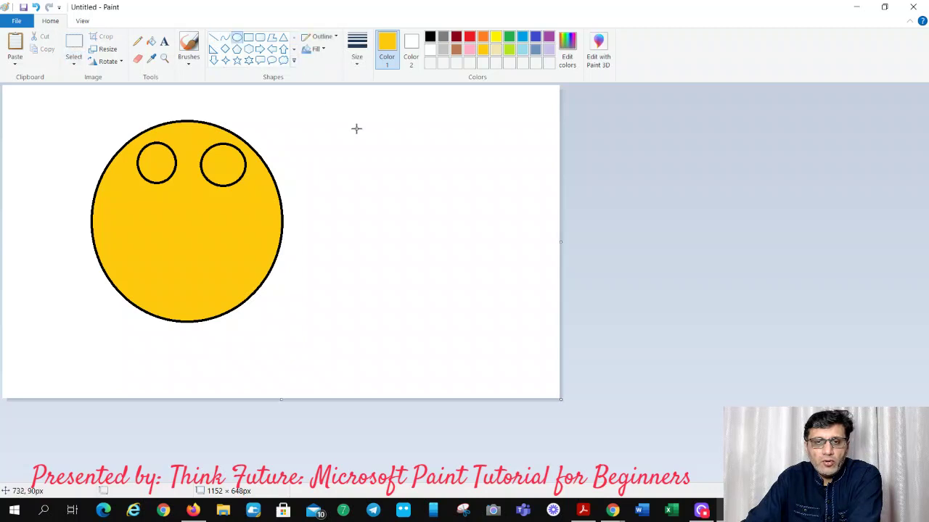
{"action": "left_click_drag", "start_coordinate": [354, 128], "coordinate": [368, 142]}
{"action": "left_click", "coordinate": [430, 38]}
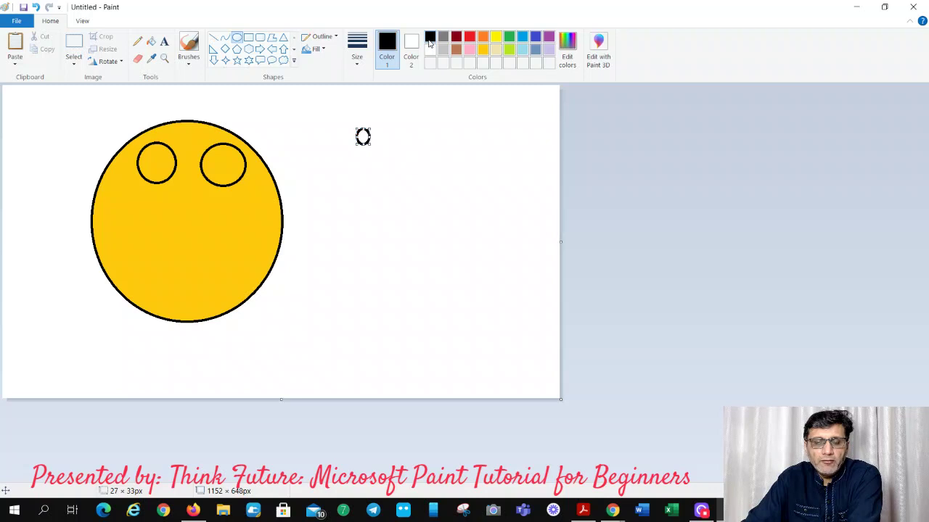
{"action": "left_click", "coordinate": [151, 42]}
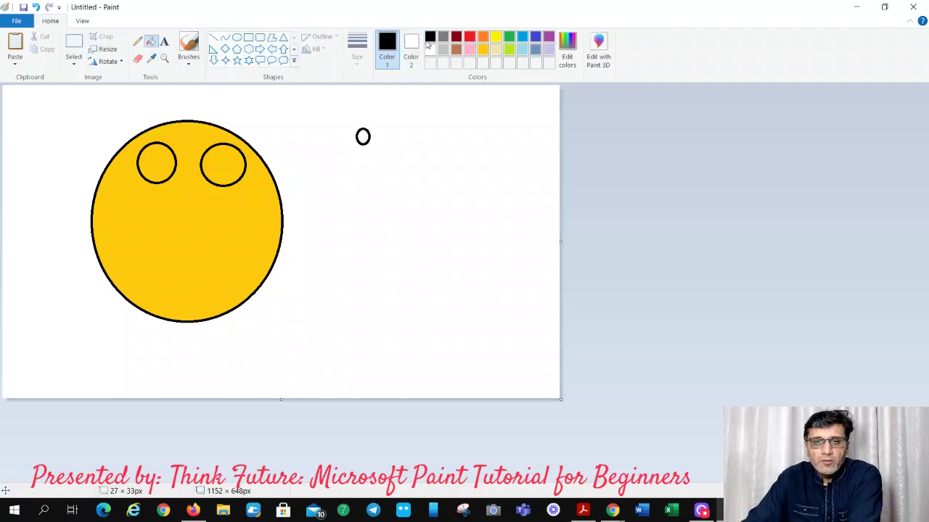
{"action": "left_click", "coordinate": [362, 138]}
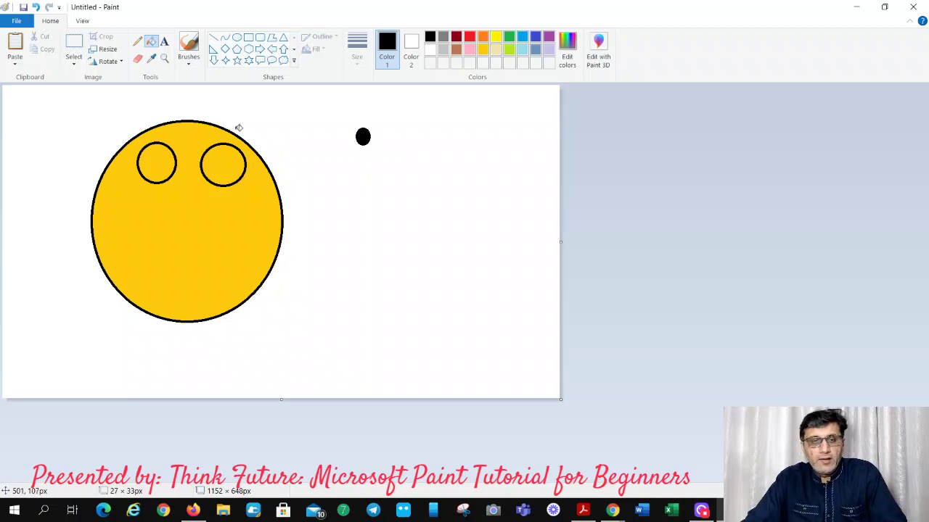
Copy the small black oval into the face's left eye as a pupil and move the original into the right eye
{"action": "left_click", "coordinate": [74, 44]}
{"action": "left_click_drag", "start_coordinate": [373, 151], "coordinate": [389, 161]}
{"action": "left_click", "coordinate": [407, 169]}
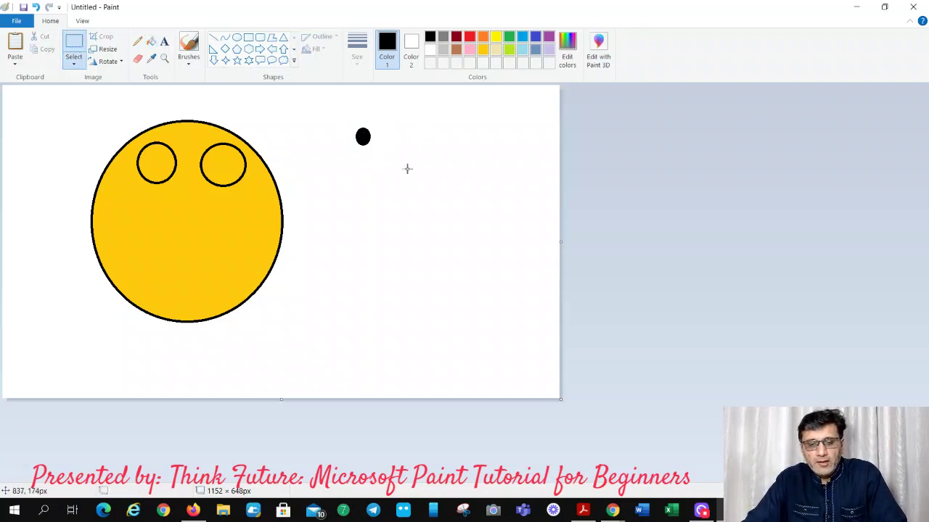
{"action": "key", "text": "ctrl+v"}
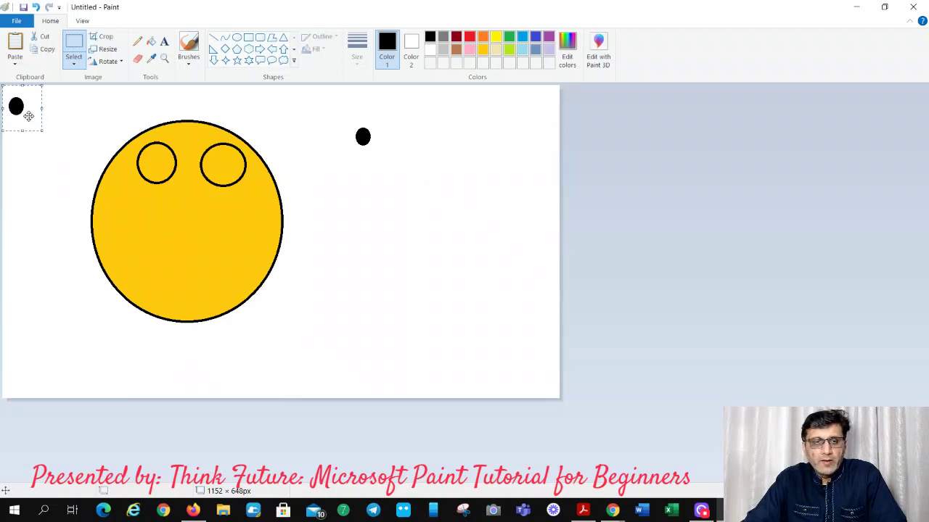
{"action": "left_click_drag", "start_coordinate": [28, 116], "coordinate": [165, 185]}
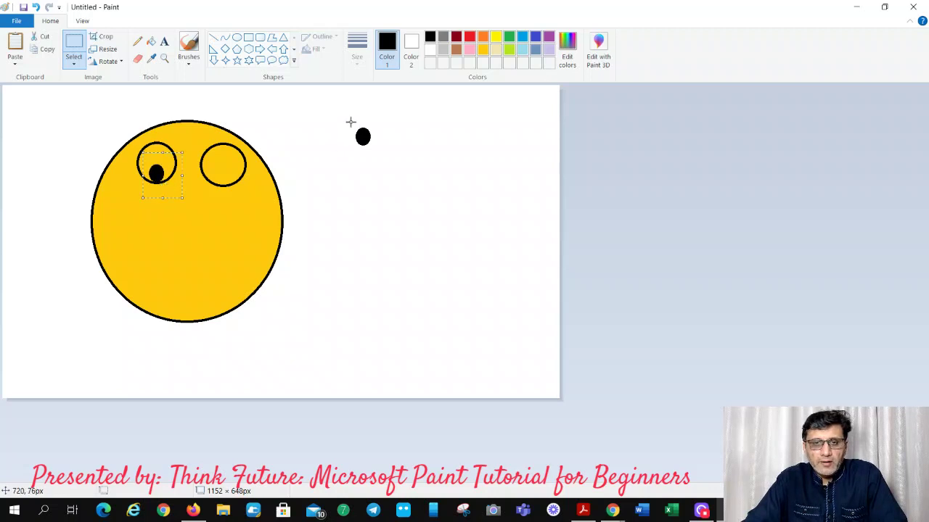
{"action": "left_click_drag", "start_coordinate": [334, 110], "coordinate": [238, 187]}
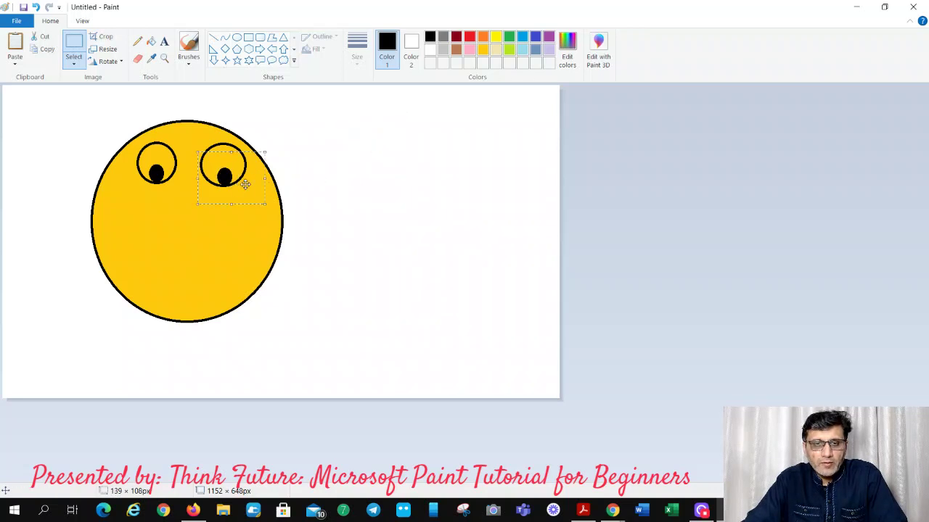
{"action": "left_click", "coordinate": [361, 192]}
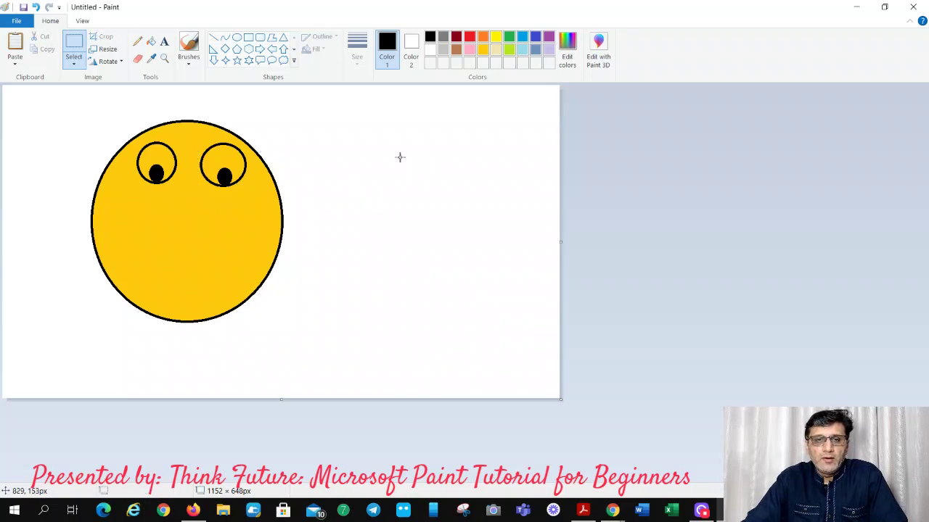
Draw two overlapping black-outlined ovals beside the face, about 304 × 233 px and about 340 × 202 px
{"action": "left_click", "coordinate": [238, 38]}
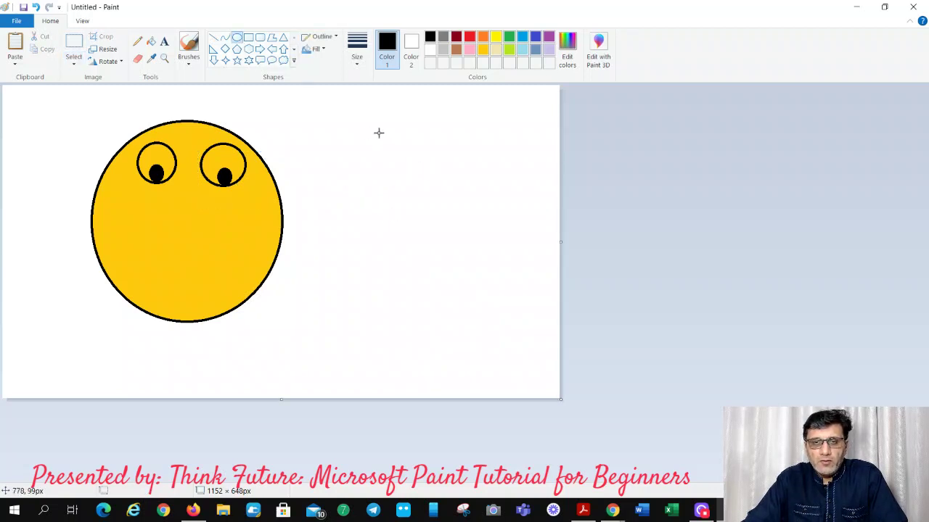
{"action": "left_click_drag", "start_coordinate": [378, 132], "coordinate": [525, 244]}
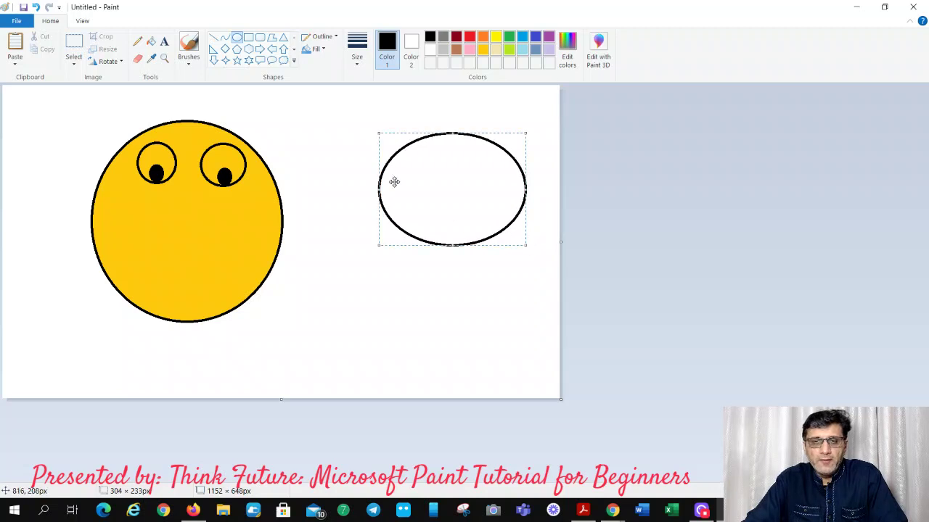
{"action": "left_click", "coordinate": [337, 127]}
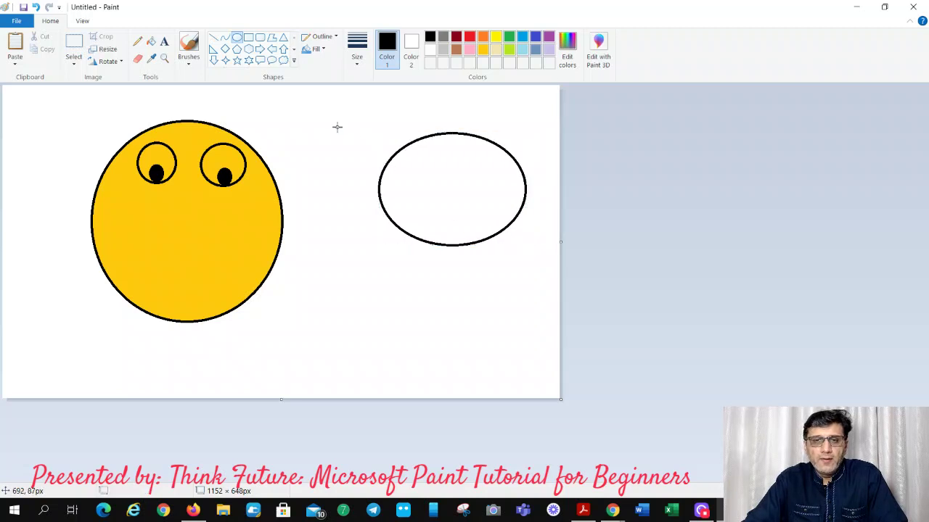
{"action": "left_click", "coordinate": [238, 38]}
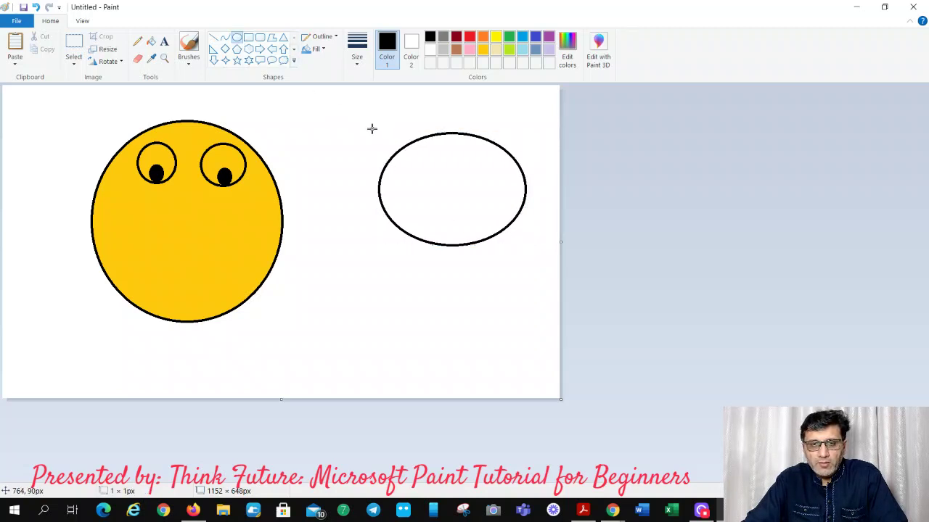
{"action": "left_click_drag", "start_coordinate": [371, 129], "coordinate": [536, 226]}
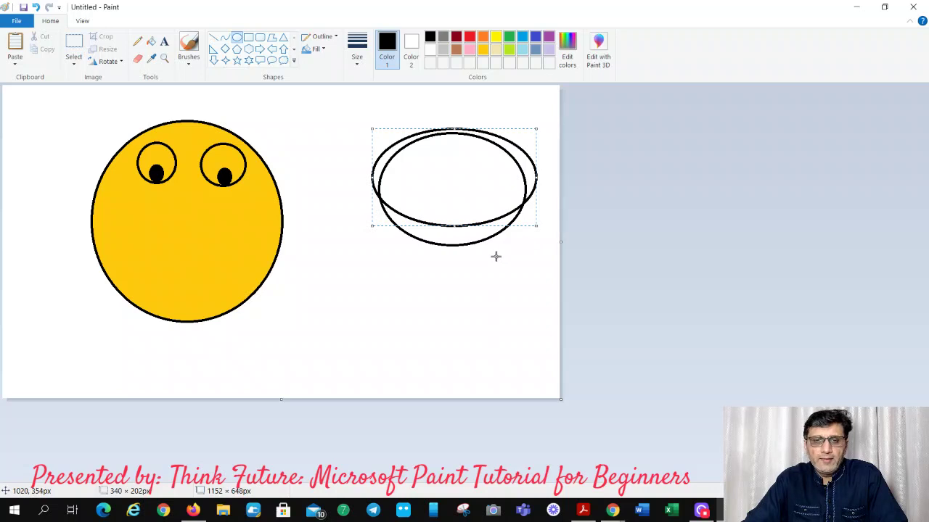
Undo the wider of the two overlapping ovals beside the face
{"action": "left_click", "coordinate": [73, 44]}
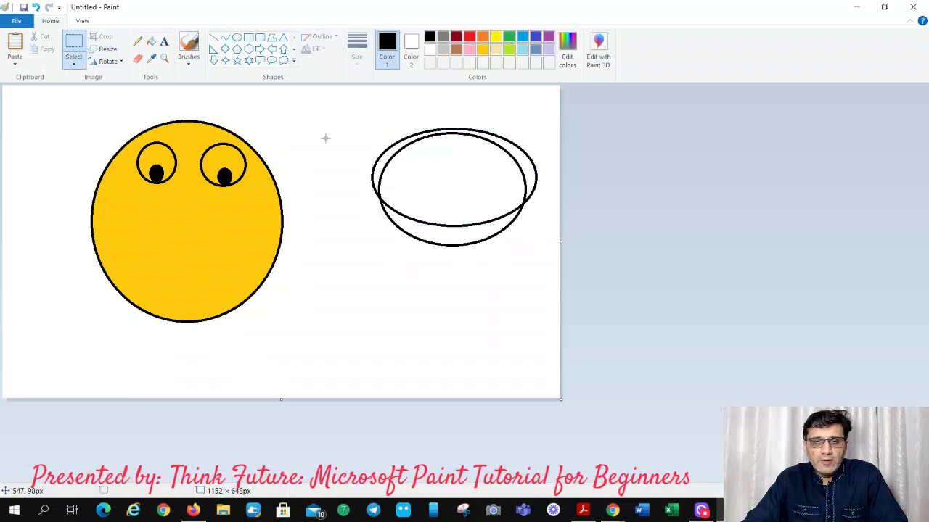
{"action": "left_click_drag", "start_coordinate": [348, 111], "coordinate": [581, 194]}
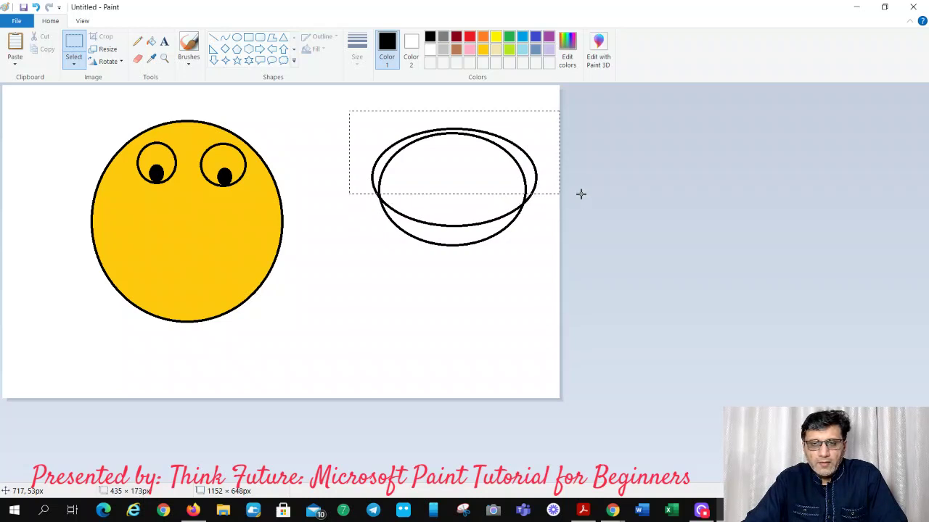
{"action": "left_click", "coordinate": [531, 246]}
{"action": "key", "text": "ctrl+z"}
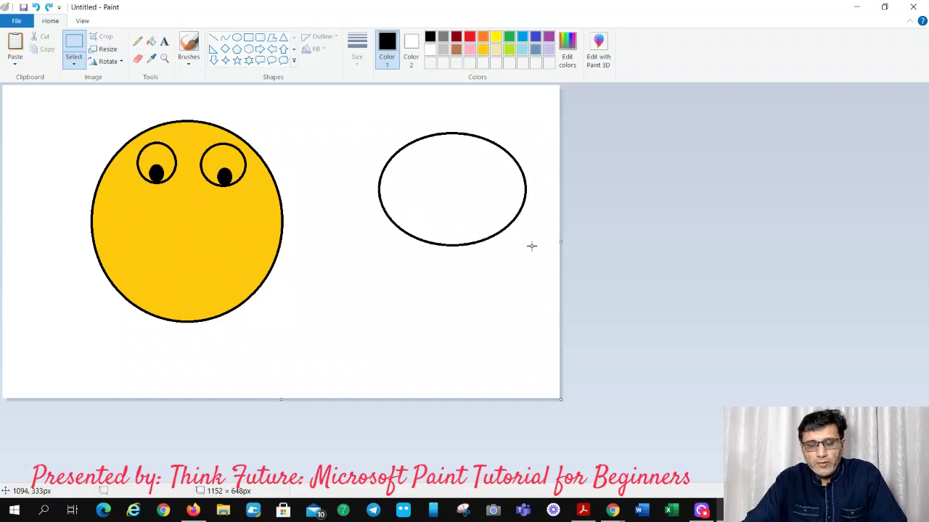
Copy the remaining oval beside the face and place the duplicate over it, shifted slightly upward
{"action": "left_click", "coordinate": [69, 48]}
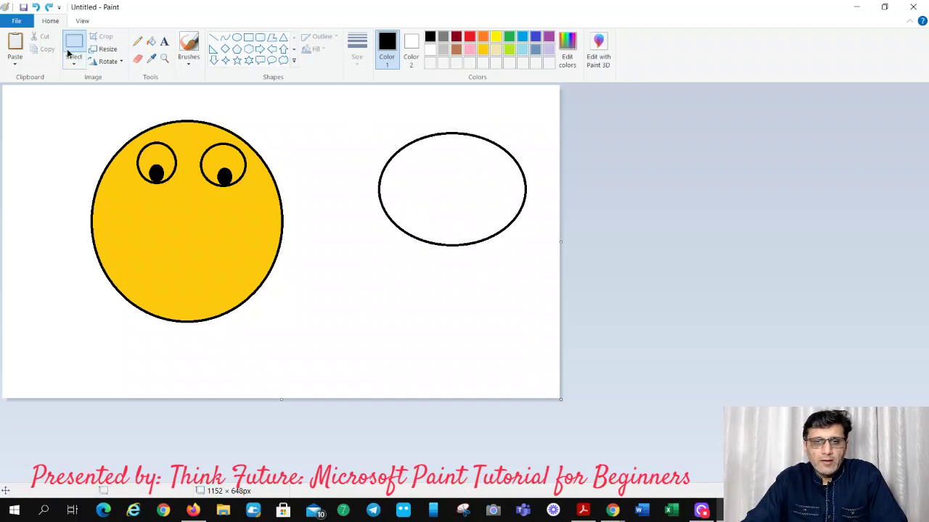
{"action": "left_click_drag", "start_coordinate": [352, 124], "coordinate": [536, 267]}
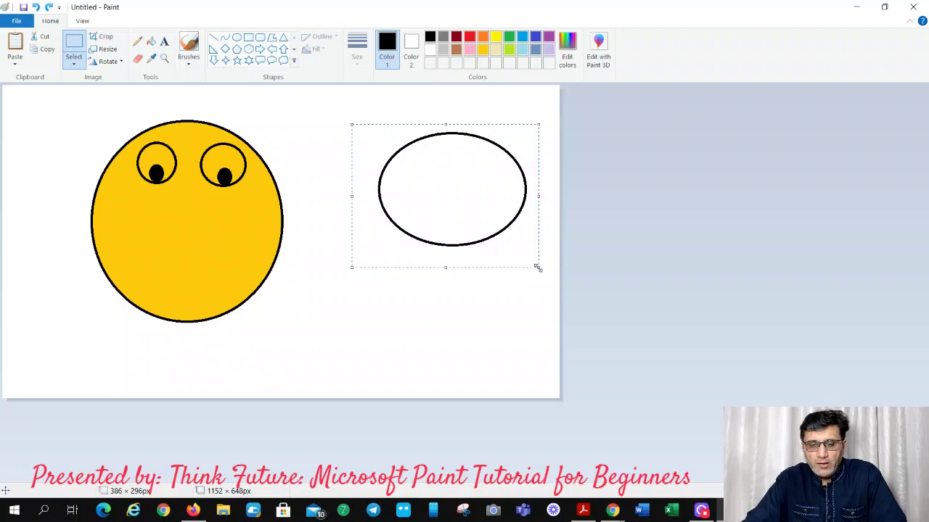
{"action": "key", "text": "ctrl+c"}
{"action": "key", "text": "ctrl+v"}
{"action": "left_click_drag", "start_coordinate": [85, 110], "coordinate": [434, 136]}
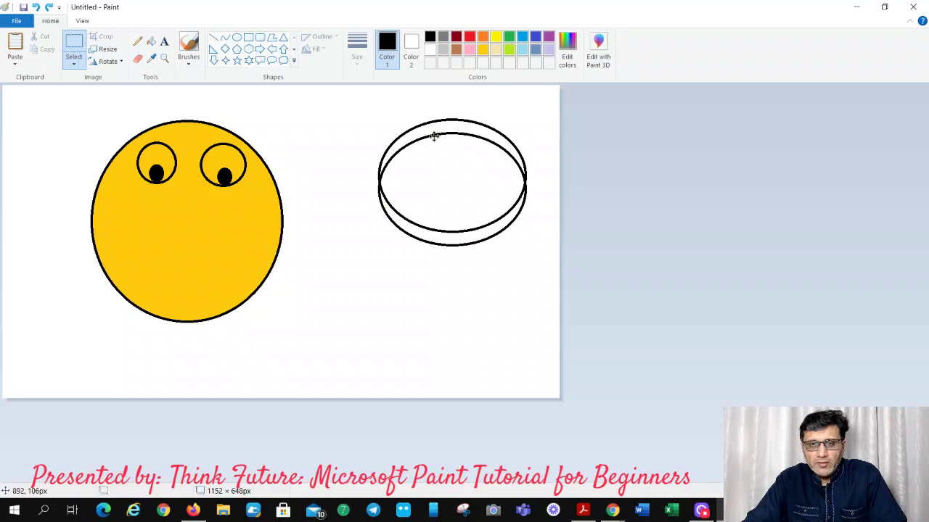
{"action": "left_click", "coordinate": [431, 290]}
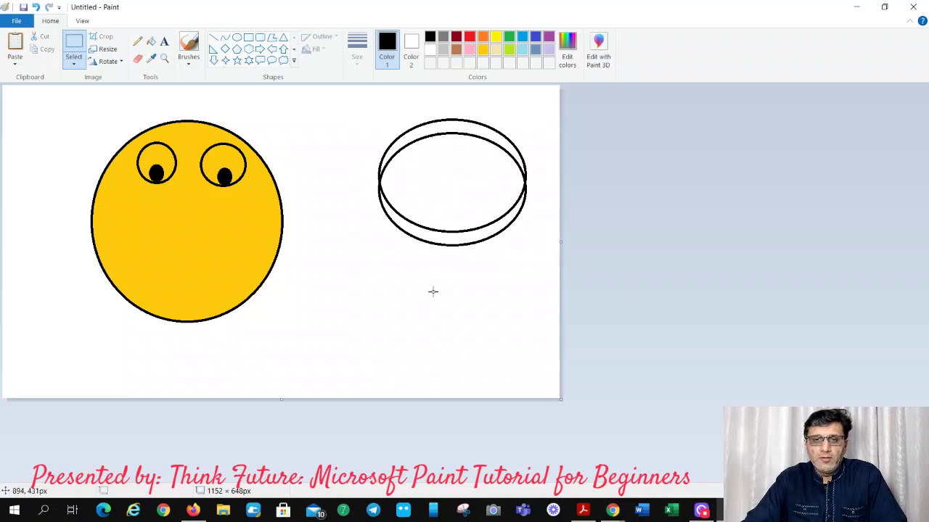
Delete the upper part of the two overlapping ovals, an area about 418 × 165 px, and fill the remaining crescent with red
{"action": "left_click", "coordinate": [75, 45]}
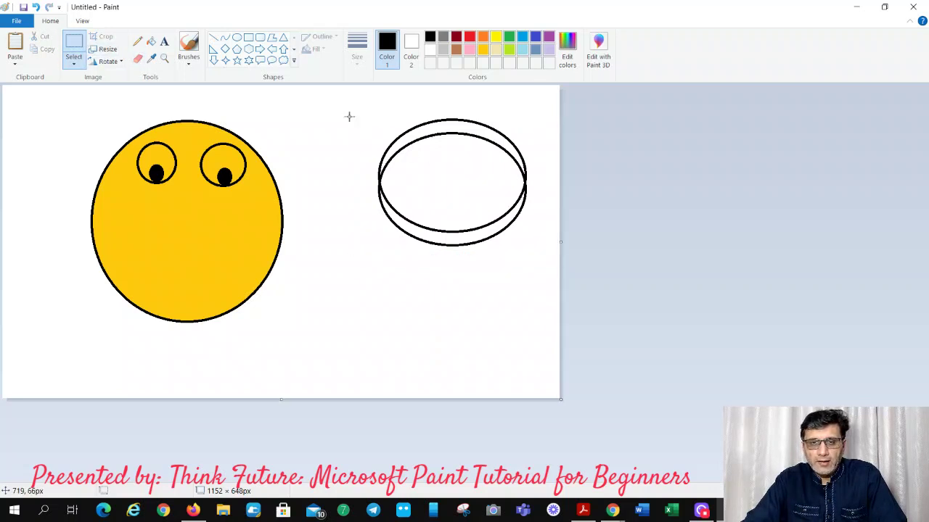
{"action": "left_click_drag", "start_coordinate": [357, 108], "coordinate": [563, 179]}
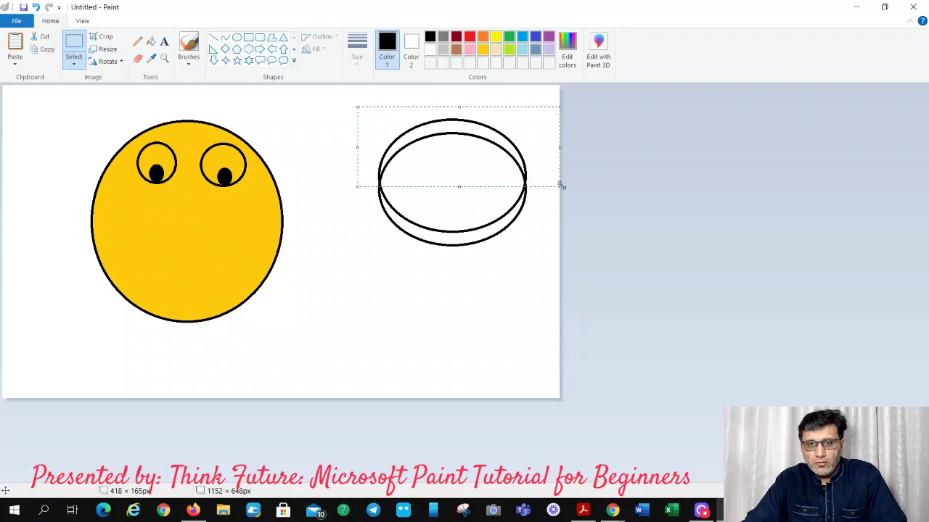
{"action": "key", "text": "Delete"}
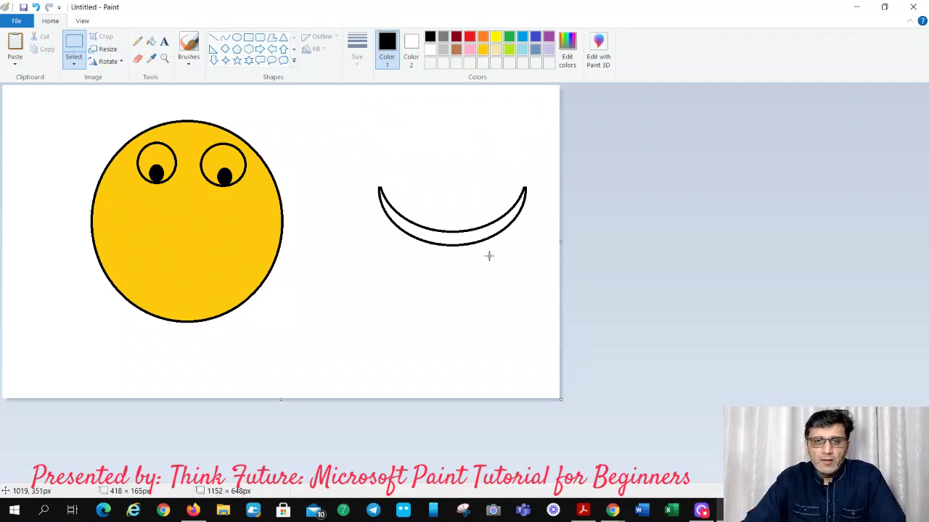
{"action": "left_click", "coordinate": [151, 41]}
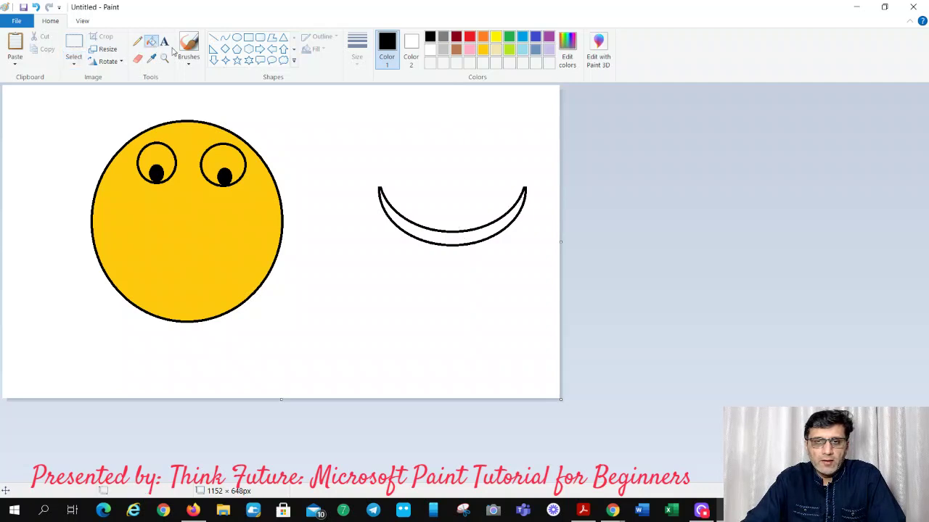
{"action": "left_click", "coordinate": [472, 37]}
{"action": "left_click", "coordinate": [470, 235]}
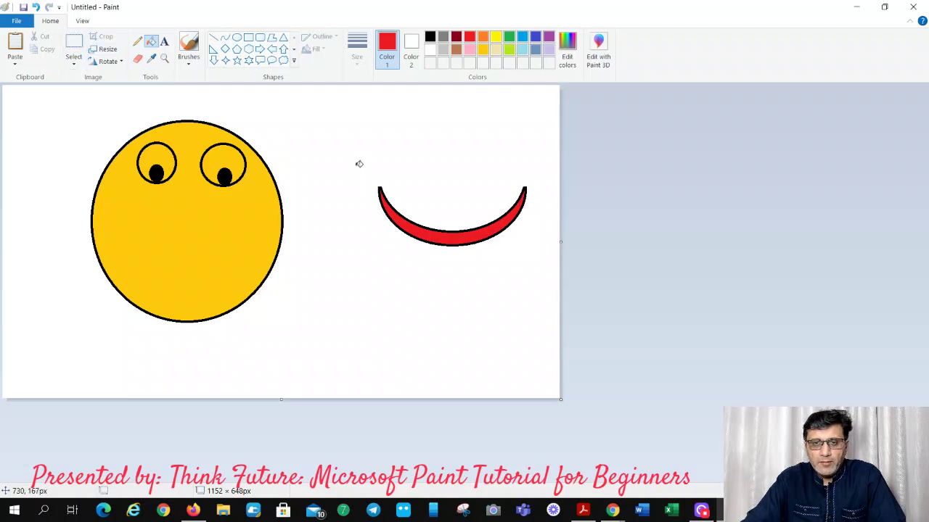
Move the red crescent onto the lower part of the face as a smiling mouth
{"action": "left_click", "coordinate": [73, 42]}
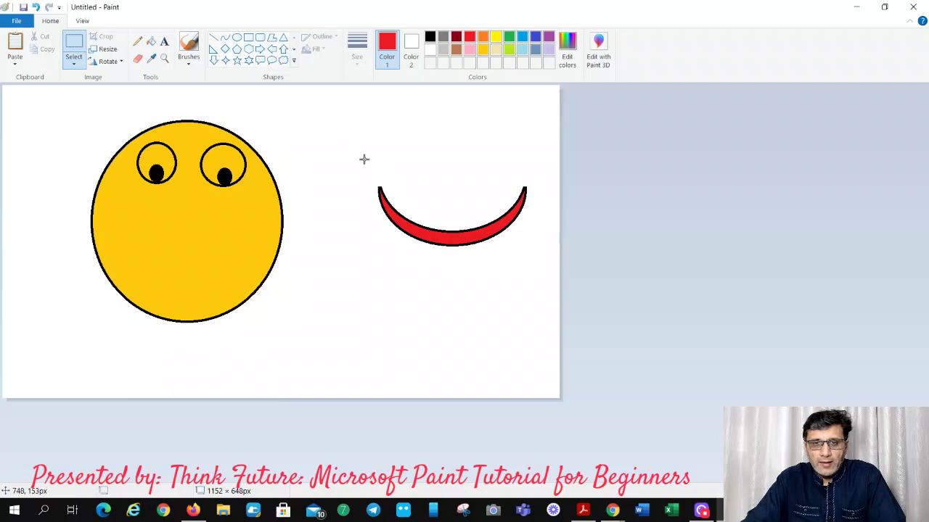
{"action": "left_click_drag", "start_coordinate": [364, 158], "coordinate": [530, 246]}
{"action": "left_click_drag", "start_coordinate": [470, 243], "coordinate": [210, 280]}
{"action": "left_click", "coordinate": [366, 230]}
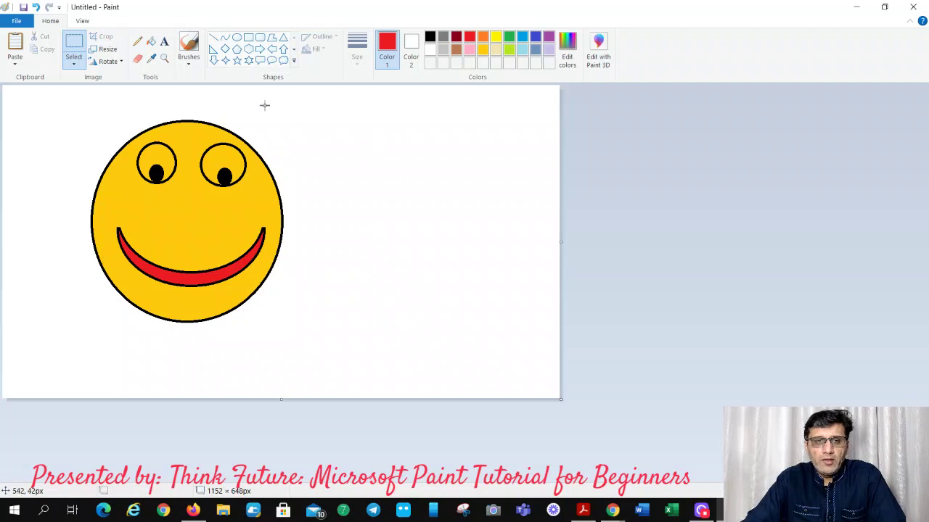
Draw a narrow vertical black-outlined oval about 50 × 179 px beside the face and fill it with gold
{"action": "left_click", "coordinate": [237, 37]}
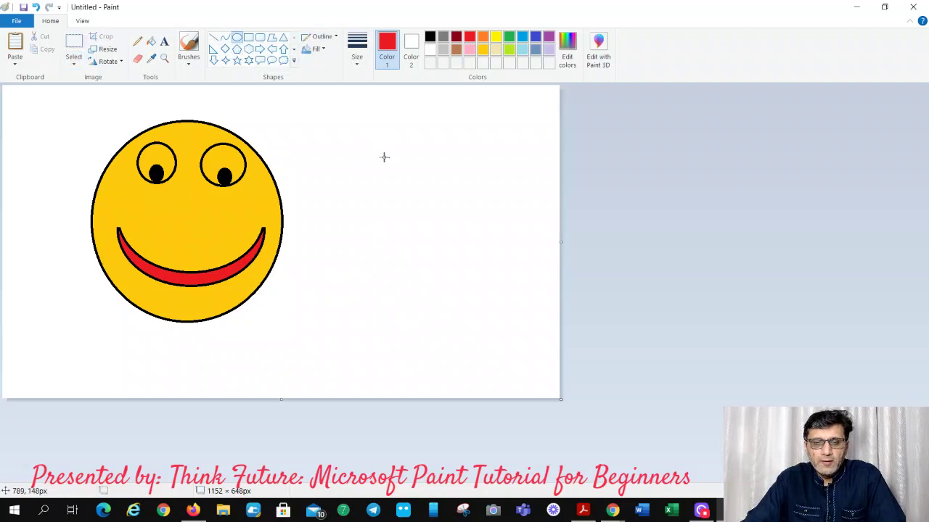
{"action": "left_click_drag", "start_coordinate": [386, 140], "coordinate": [410, 227]}
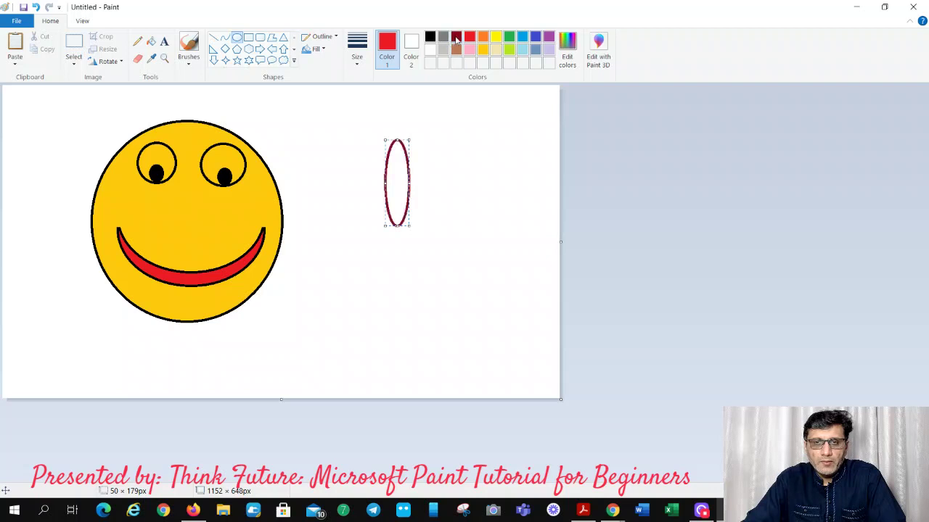
{"action": "left_click", "coordinate": [429, 36]}
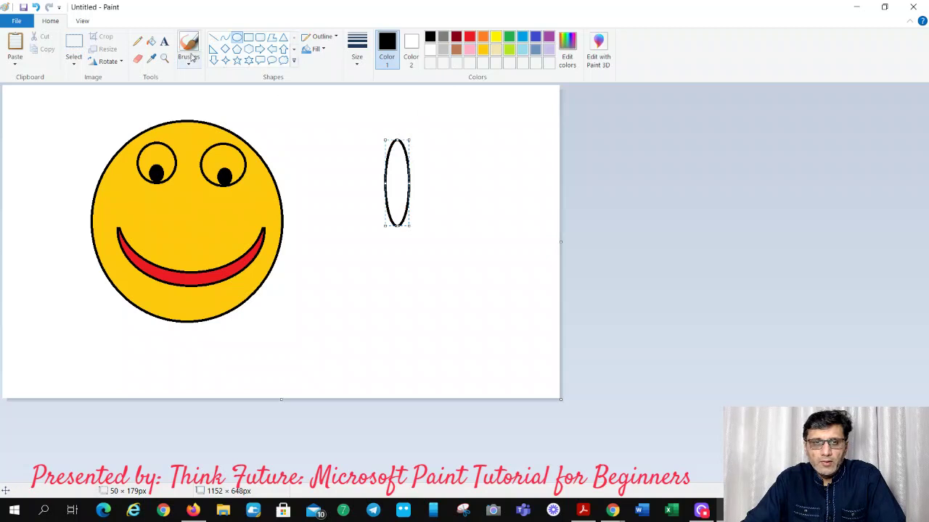
{"action": "left_click", "coordinate": [151, 41]}
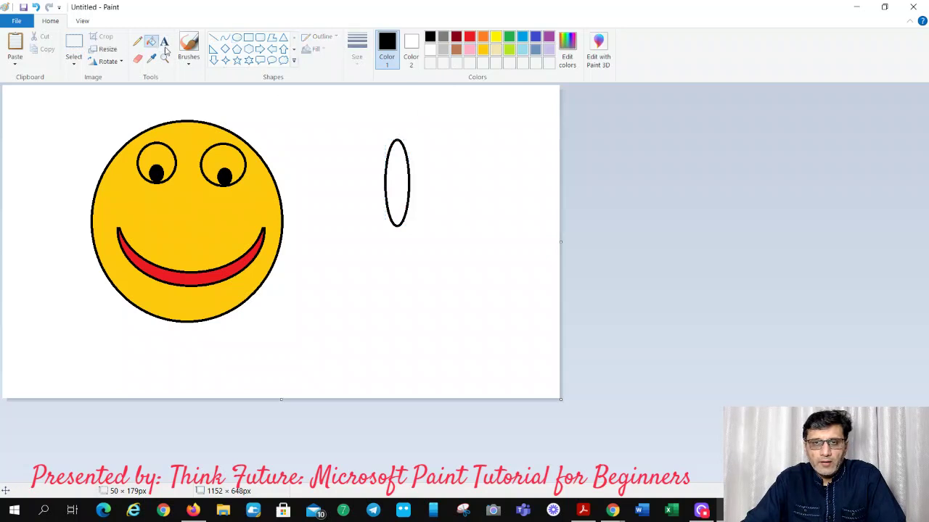
{"action": "left_click", "coordinate": [486, 51]}
{"action": "left_click", "coordinate": [404, 174]}
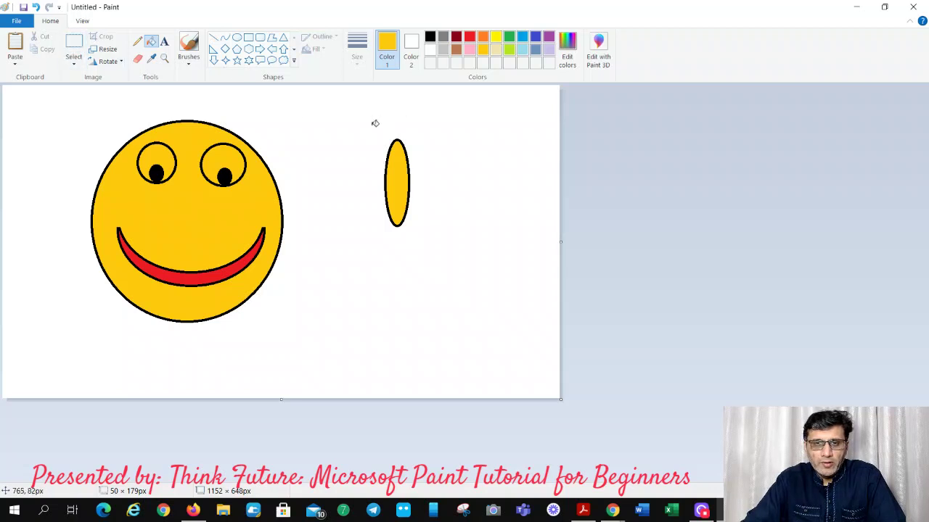
Move the gold oval to the middle of the face, between the eyes and mouth, as a nose
{"action": "left_click", "coordinate": [74, 45]}
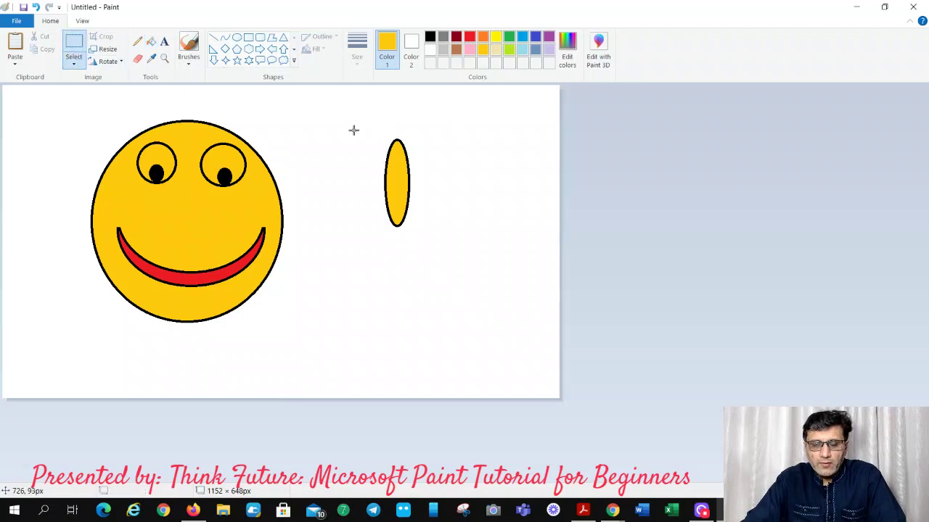
{"action": "left_click_drag", "start_coordinate": [353, 130], "coordinate": [452, 254]}
{"action": "mouse_move", "coordinate": [414, 211]}
{"action": "left_mouse_down"}
{"action": "mouse_move", "coordinate": [203, 263]}
{"action": "mouse_move", "coordinate": [207, 247]}
{"action": "left_mouse_up"}
{"action": "left_click", "coordinate": [438, 211]}
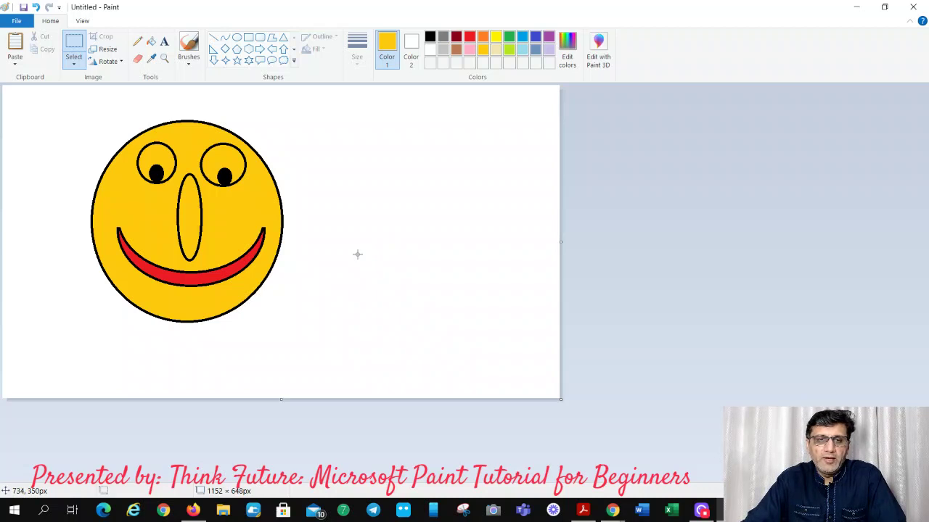
Fill the white background around the face with green and replace the green with indigo
{"action": "left_click", "coordinate": [150, 43]}
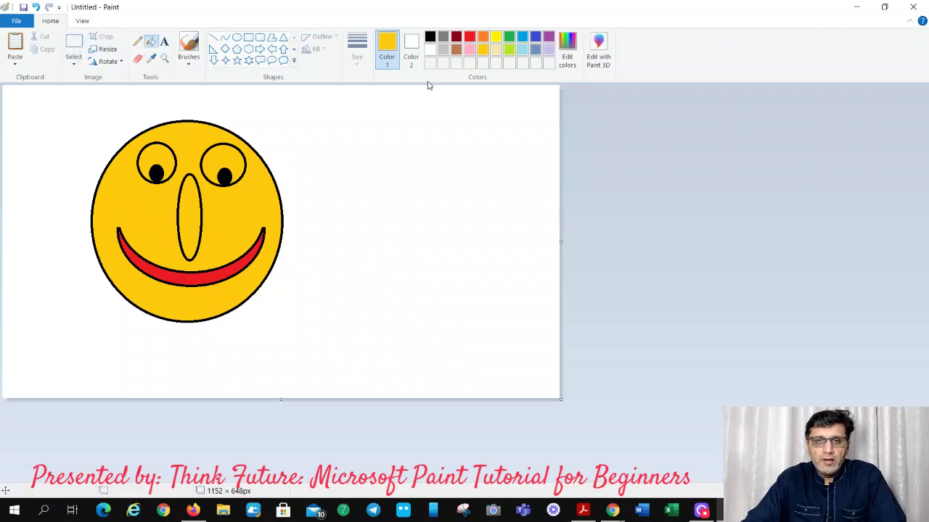
{"action": "left_click", "coordinate": [509, 38]}
{"action": "left_click", "coordinate": [503, 151]}
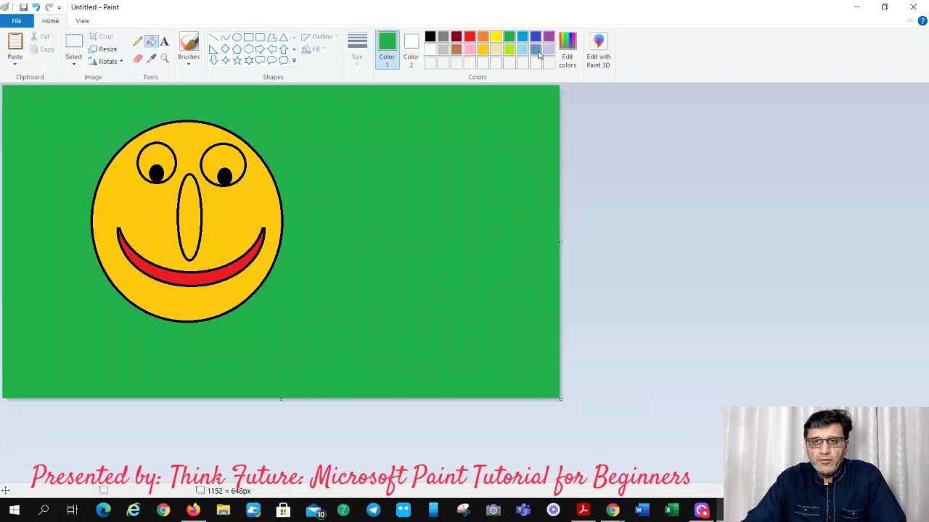
{"action": "left_click", "coordinate": [535, 37]}
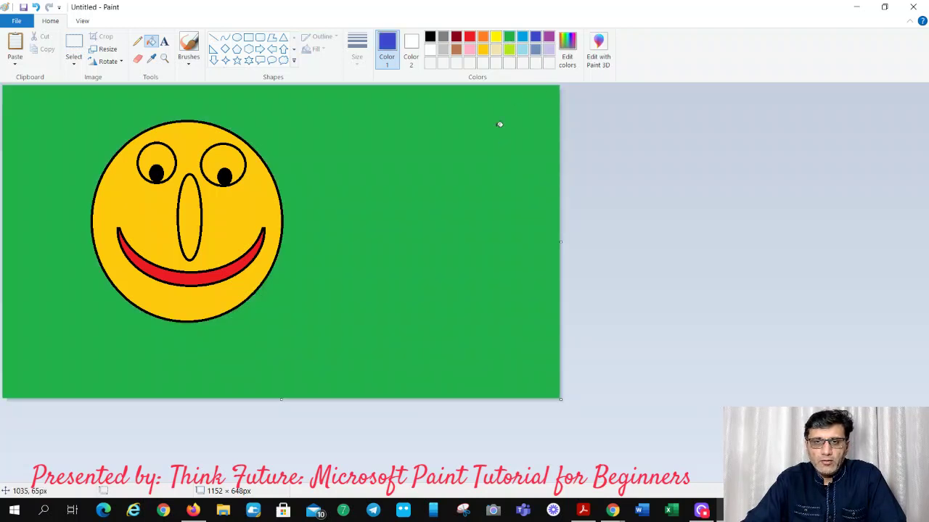
{"action": "left_click", "coordinate": [475, 181]}
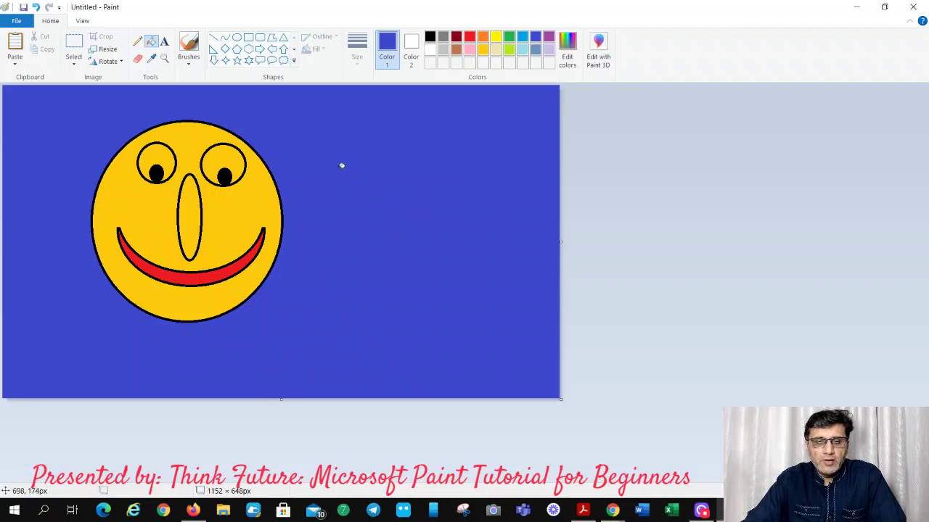
Move the whole face toward the left edge of the canvas and fill the exposed white area with indigo
{"action": "left_click", "coordinate": [73, 43]}
{"action": "left_click_drag", "start_coordinate": [74, 110], "coordinate": [221, 315]}
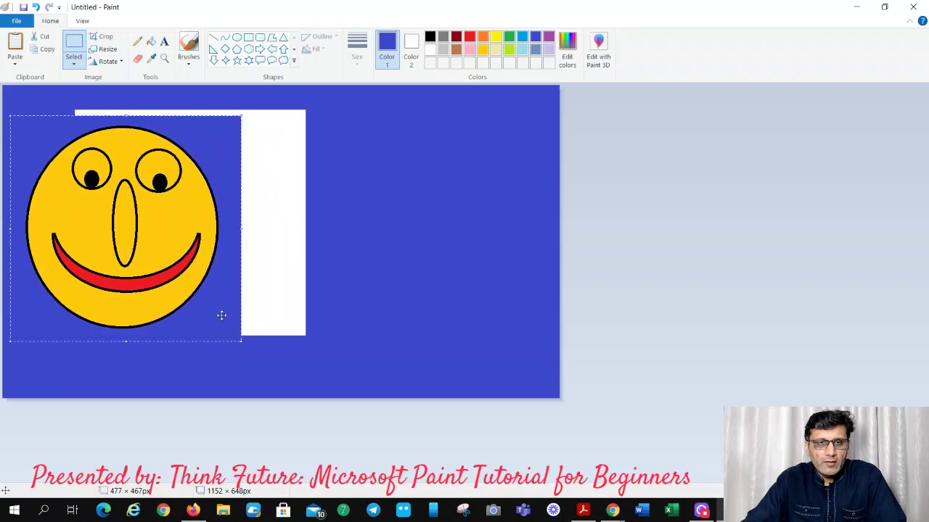
{"action": "left_click", "coordinate": [381, 174]}
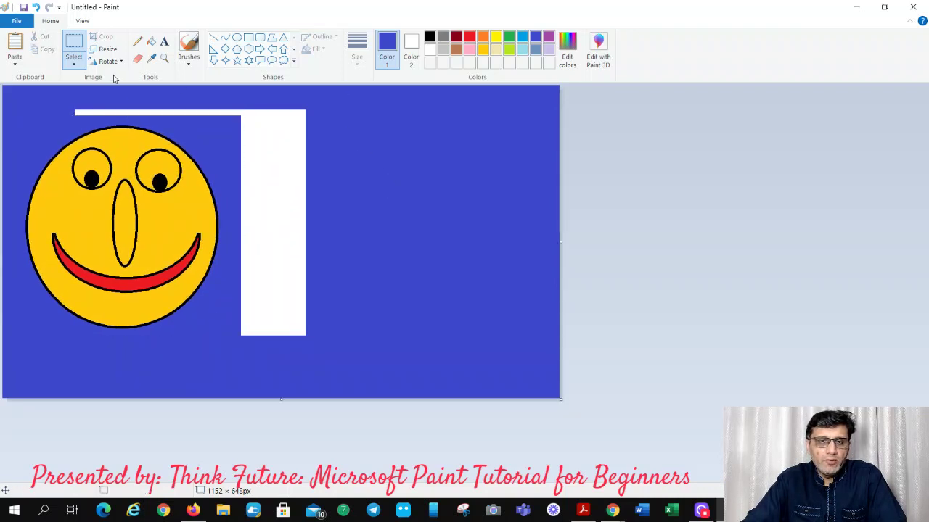
{"action": "left_click", "coordinate": [151, 41]}
{"action": "left_click", "coordinate": [282, 147]}
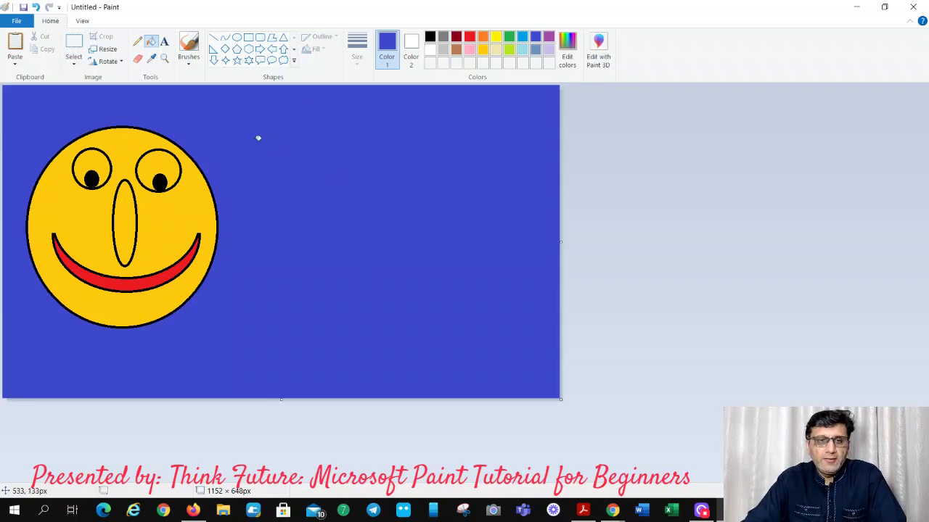
Draw a black-outlined right triangle about 210 × 329 px on the indigo background beside the face
{"action": "left_click", "coordinate": [214, 50]}
{"action": "left_click_drag", "start_coordinate": [314, 142], "coordinate": [406, 283]}
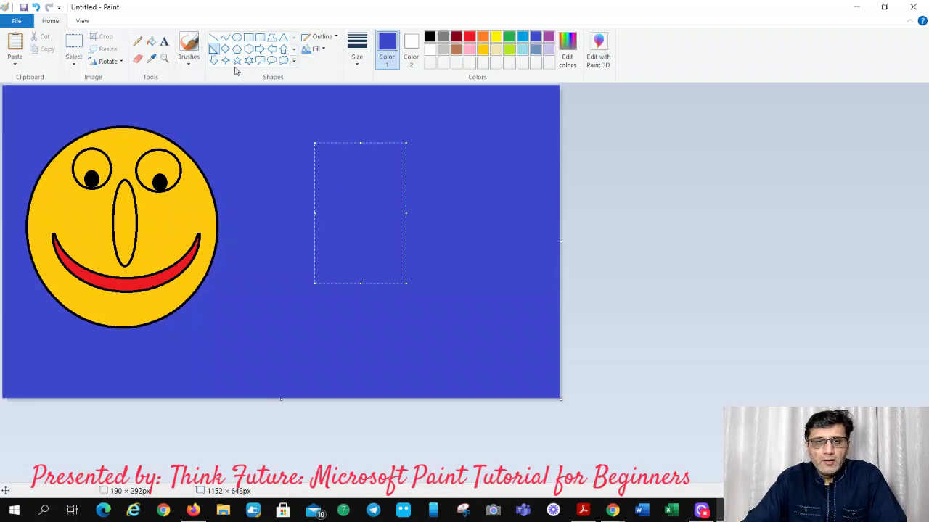
{"action": "left_click", "coordinate": [267, 88]}
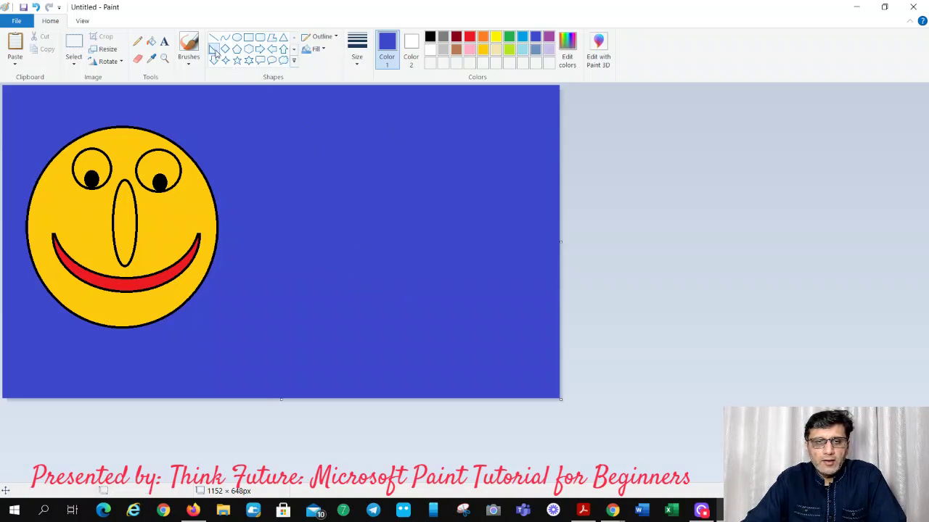
{"action": "left_click_drag", "start_coordinate": [297, 116], "coordinate": [398, 274]}
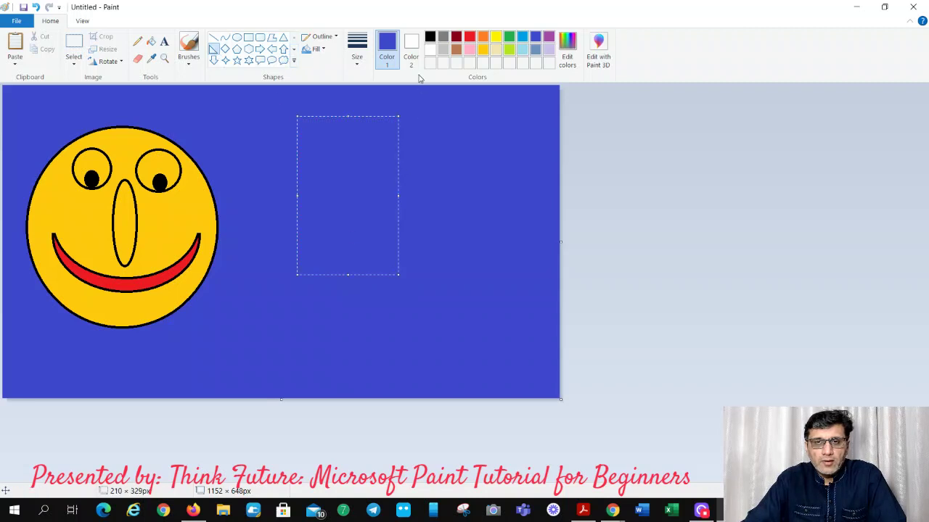
{"action": "left_click", "coordinate": [431, 37]}
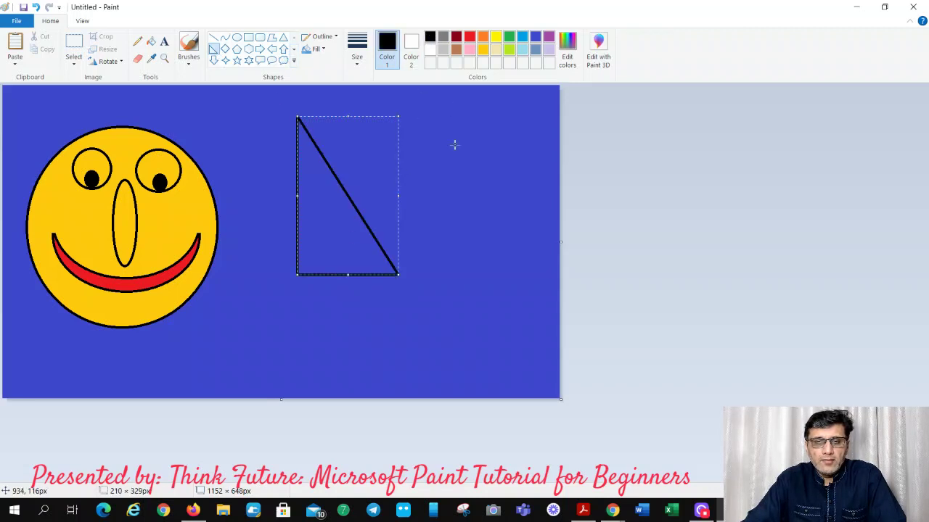
{"action": "left_click", "coordinate": [456, 170]}
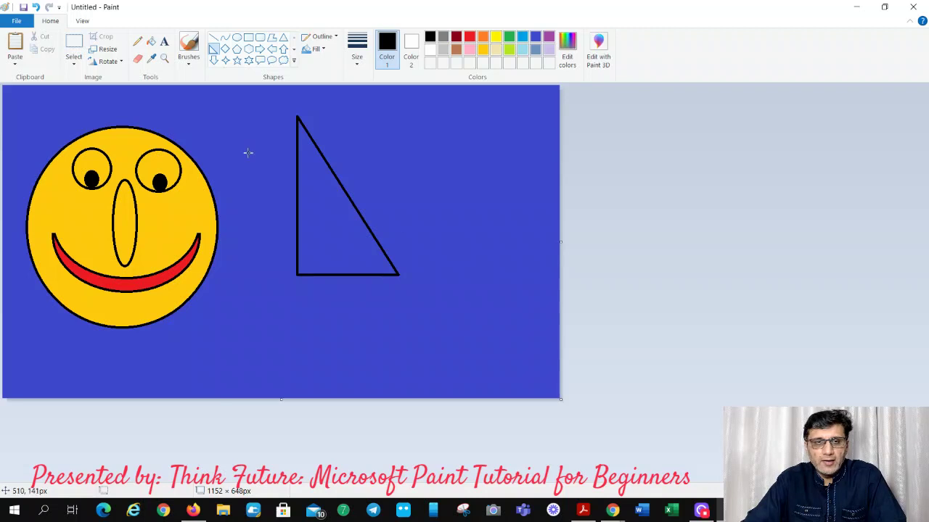
Make Color 2 the active color slot and fill the background around the face and triangle with black
{"action": "left_click", "coordinate": [151, 42]}
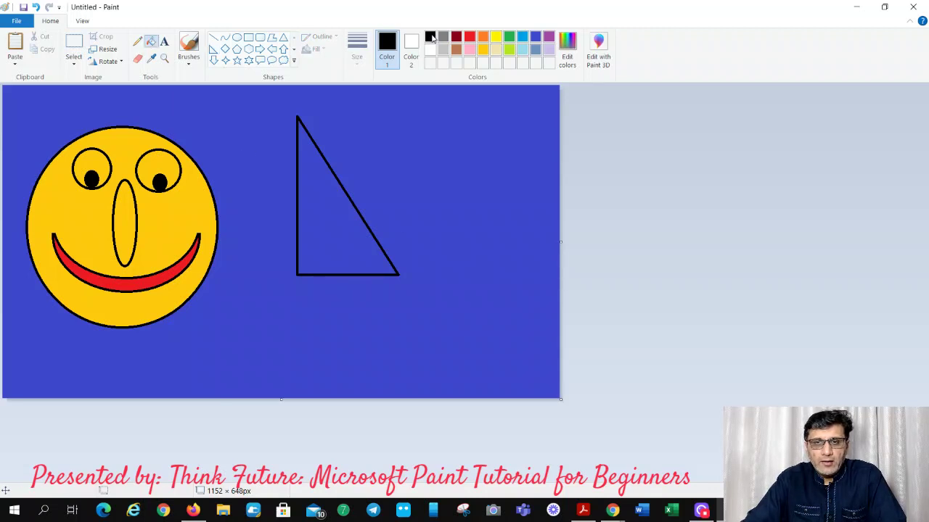
{"action": "left_click", "coordinate": [411, 45]}
{"action": "left_click", "coordinate": [427, 152]}
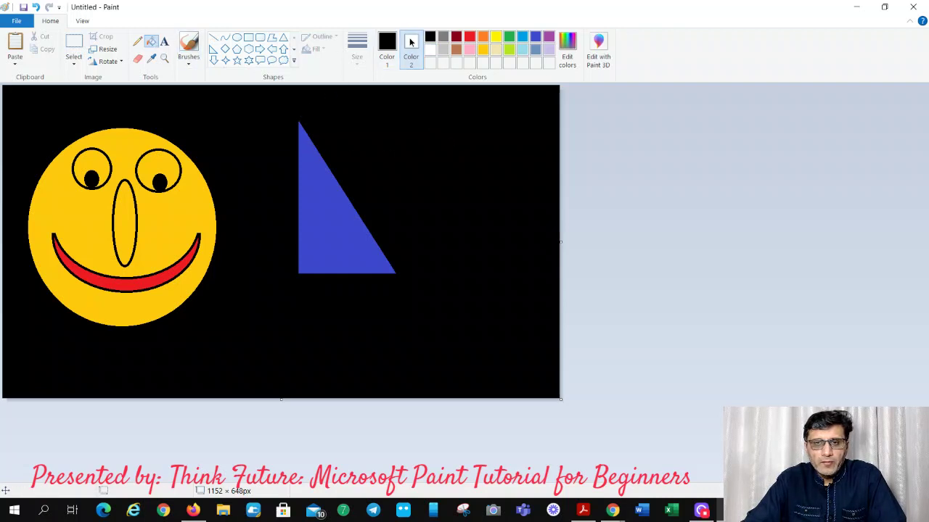
Set Color 1 to light gray and fill the black background around the face and triangle with it
{"action": "left_click", "coordinate": [387, 45]}
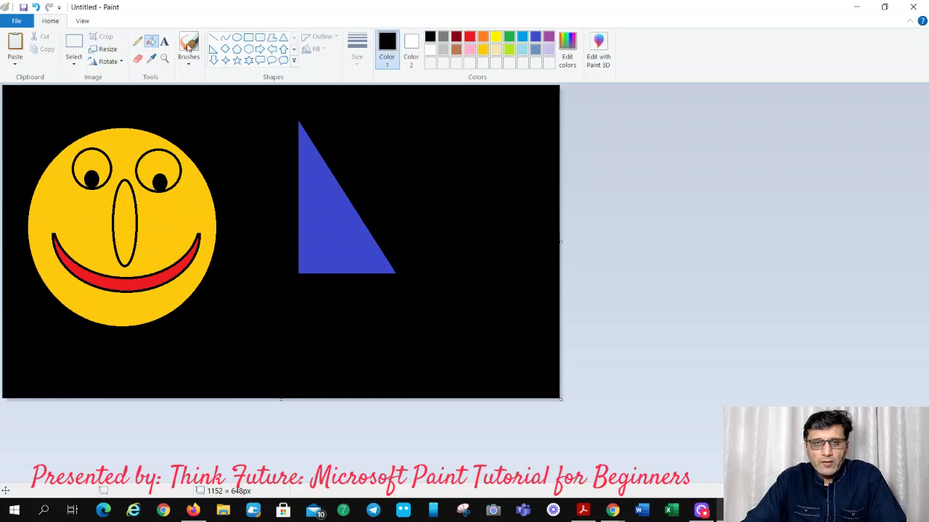
{"action": "left_click", "coordinate": [444, 50]}
{"action": "left_click", "coordinate": [453, 138]}
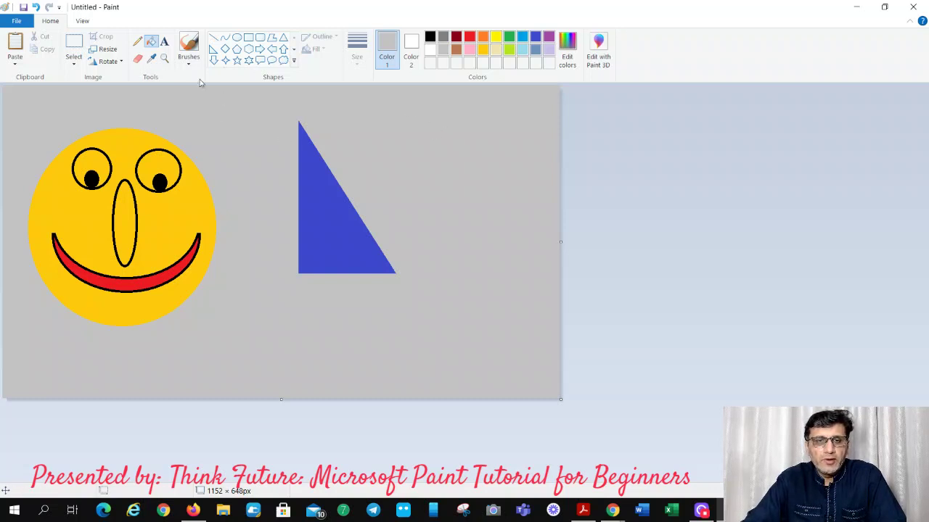
Draw a five-point star about 81 × 79 px, placed beside the top of the face, with a blue-gray outline
{"action": "left_click", "coordinate": [225, 61]}
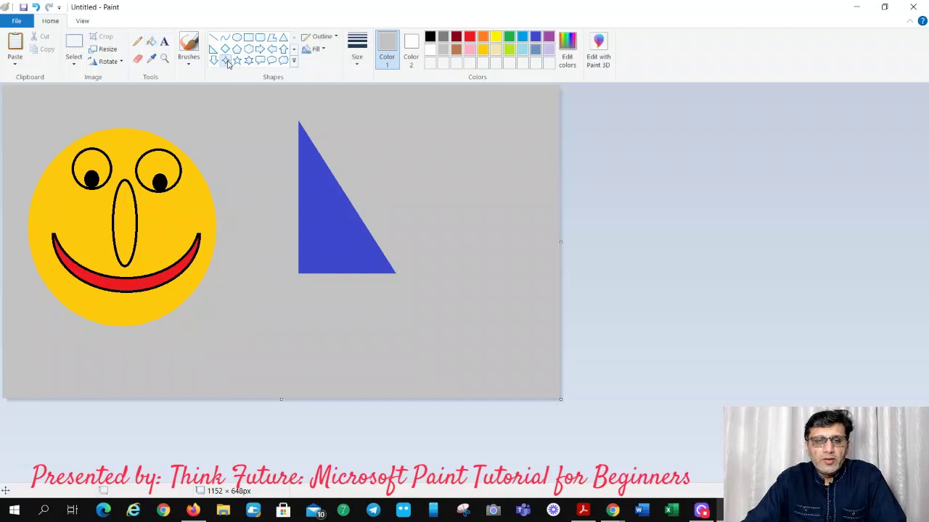
{"action": "left_click", "coordinate": [238, 62]}
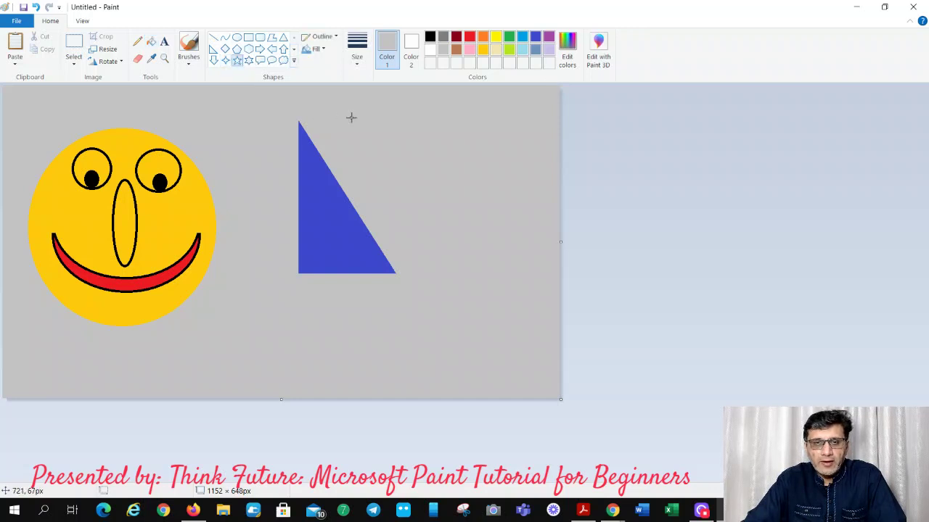
{"action": "left_click_drag", "start_coordinate": [351, 117], "coordinate": [390, 155]}
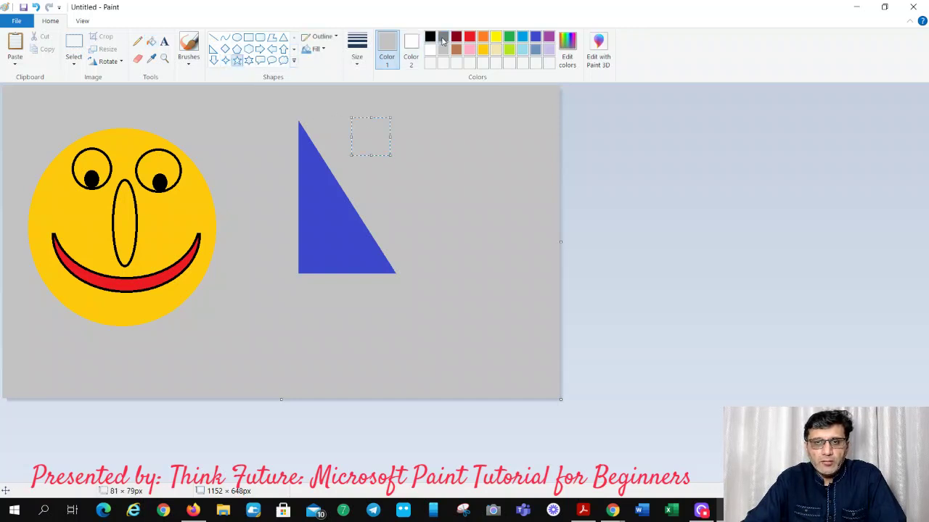
{"action": "left_click", "coordinate": [469, 37]}
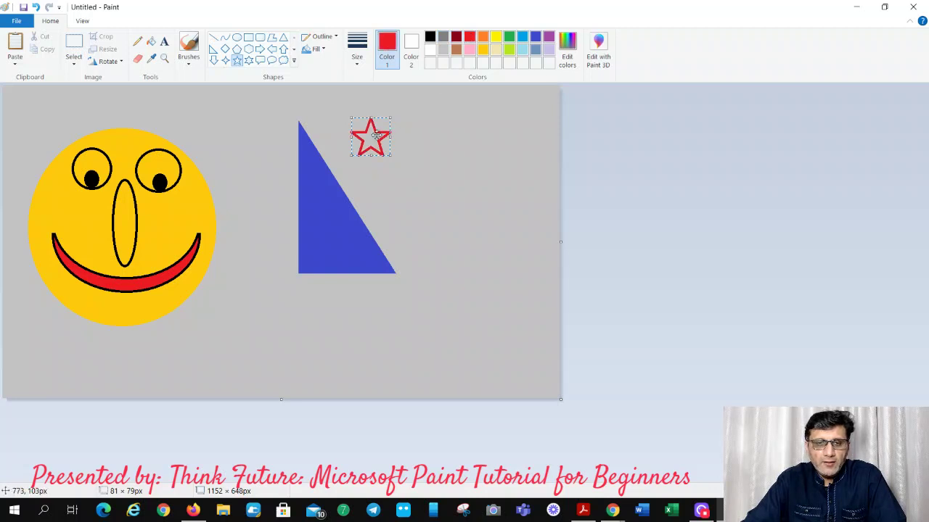
{"action": "left_click_drag", "start_coordinate": [374, 134], "coordinate": [238, 191]}
{"action": "left_click_drag", "start_coordinate": [234, 177], "coordinate": [218, 129]}
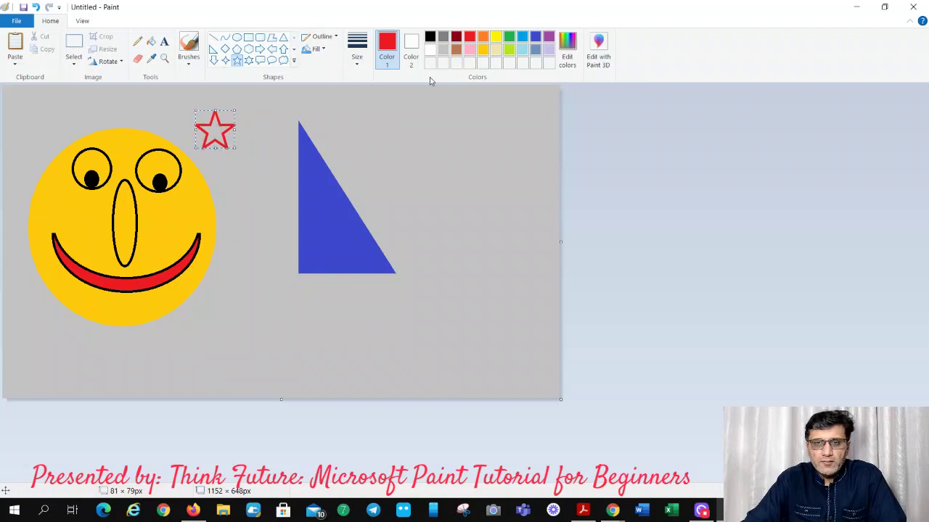
{"action": "left_click", "coordinate": [537, 49]}
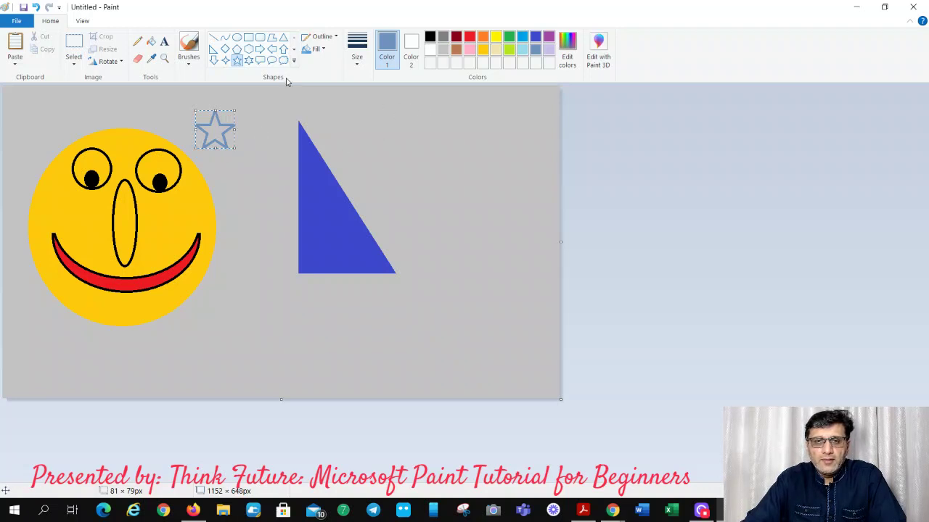
Draw an orange right arrow about 290 × 118 px and place it near the canvas's upper-right corner
{"action": "left_click", "coordinate": [259, 50]}
{"action": "left_click_drag", "start_coordinate": [365, 123], "coordinate": [505, 179]}
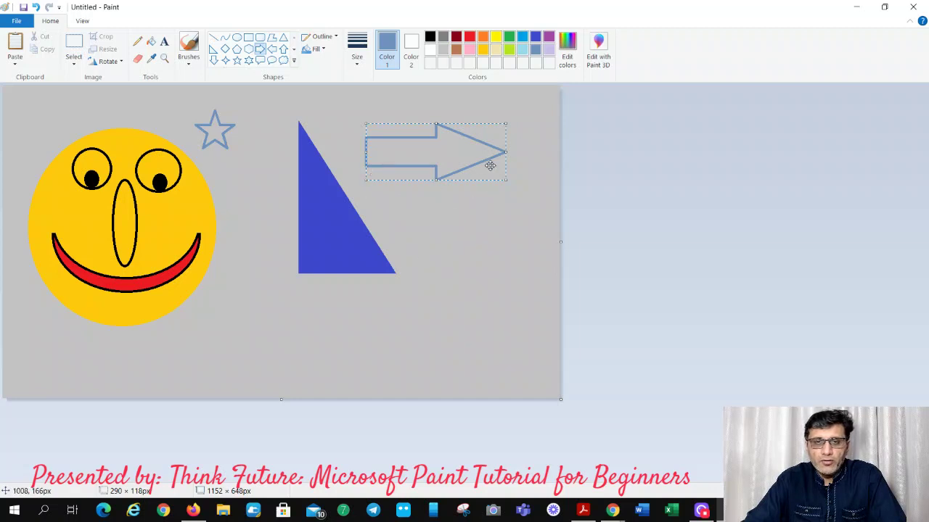
{"action": "left_click", "coordinate": [483, 37]}
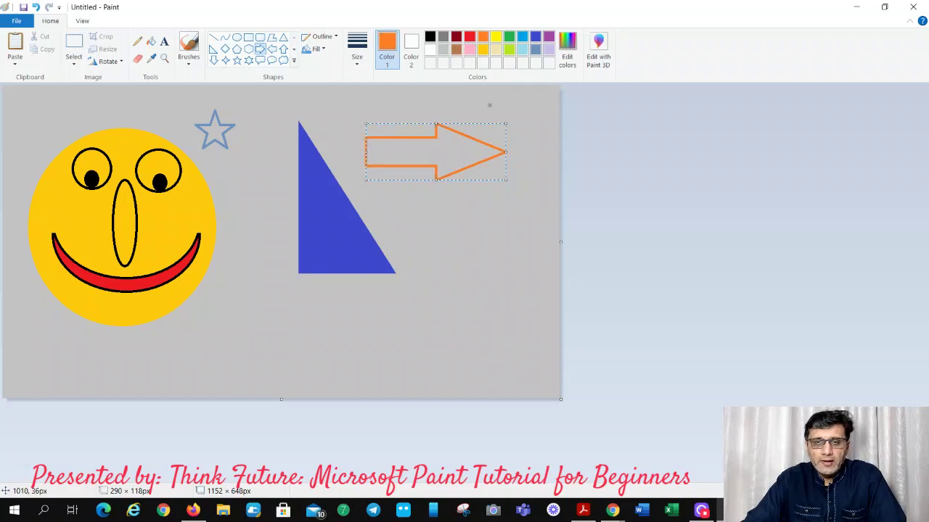
{"action": "left_click_drag", "start_coordinate": [458, 169], "coordinate": [491, 145]}
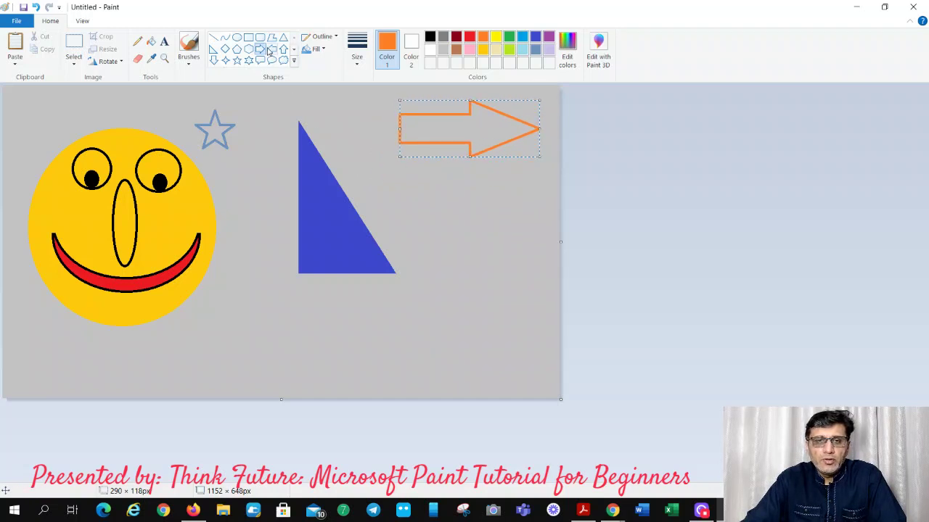
Draw an orange heart about 105 × 146 px between face and triangle, and a cloud callout about 155 × 75 px above the face
{"action": "left_click", "coordinate": [295, 63]}
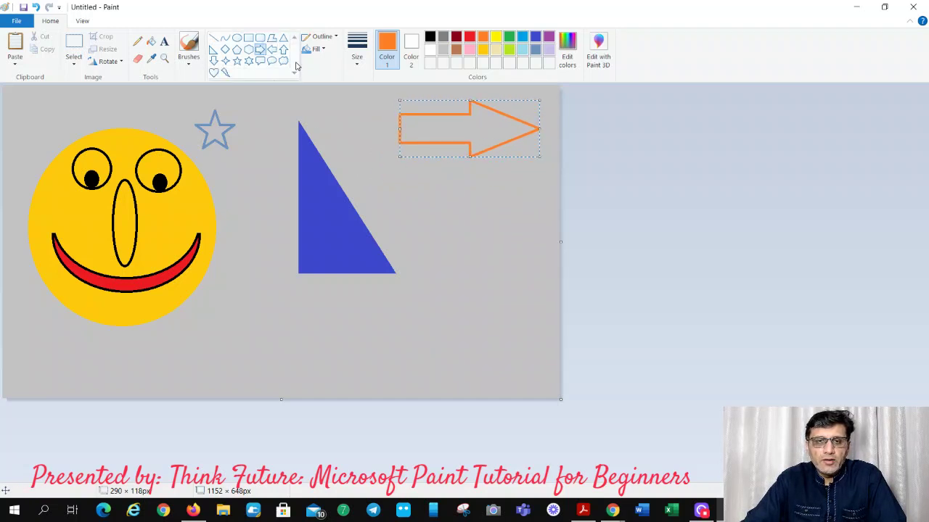
{"action": "left_click", "coordinate": [213, 73]}
{"action": "mouse_move", "coordinate": [240, 170]}
{"action": "left_mouse_down"}
{"action": "mouse_move", "coordinate": [282, 226]}
{"action": "mouse_move", "coordinate": [282, 242]}
{"action": "mouse_move", "coordinate": [257, 216]}
{"action": "left_mouse_up"}
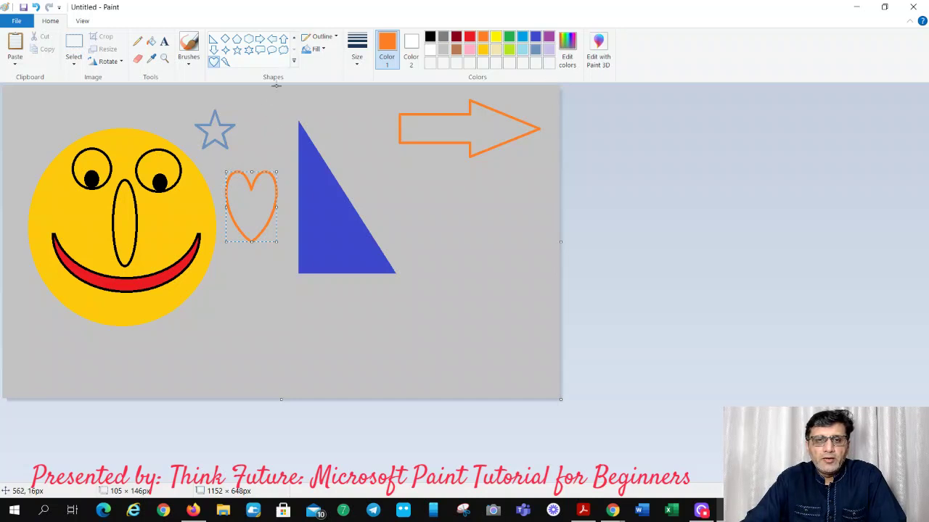
{"action": "left_click", "coordinate": [283, 50]}
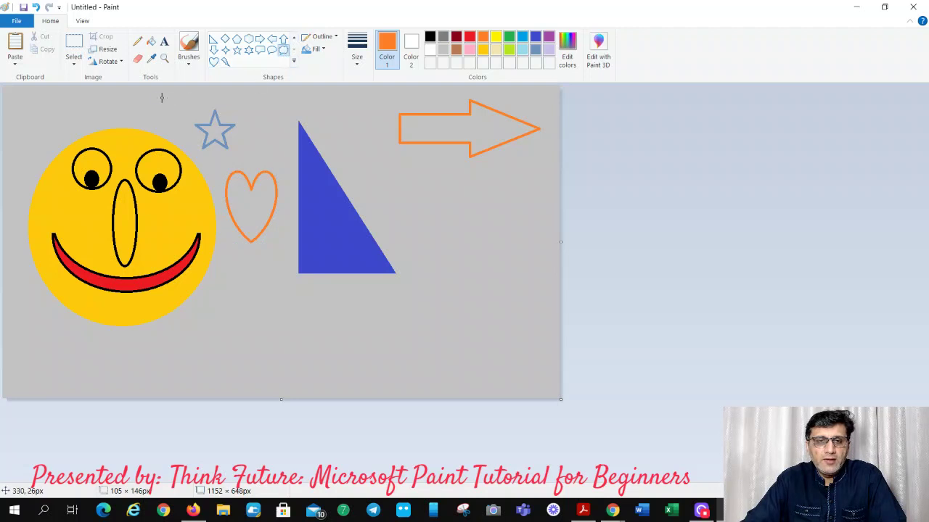
{"action": "left_click_drag", "start_coordinate": [162, 97], "coordinate": [224, 131]}
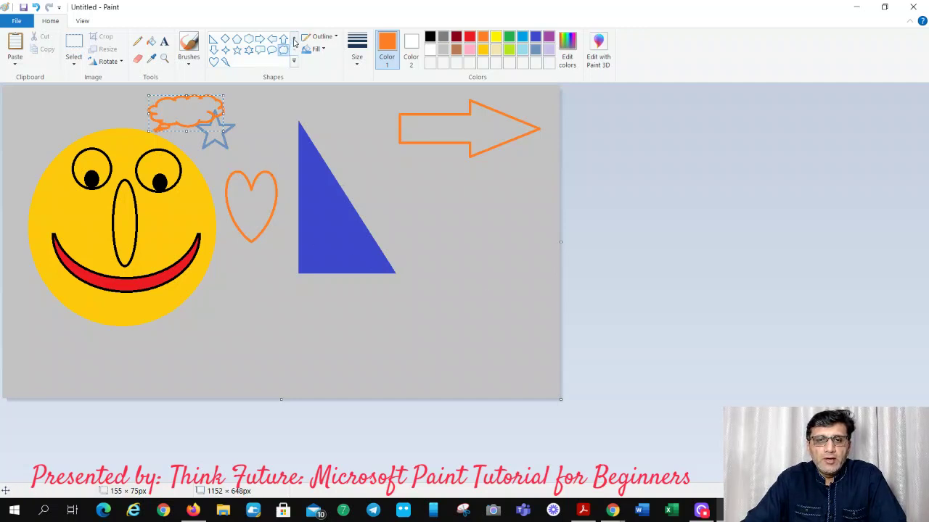
Draw two overlapping orange rectangles below the arrow, about 220 × 261 px and, offset down and left, about 263 × 259 px
{"action": "scroll", "coordinate": [261, 42], "scroll_direction": "up", "scroll_amount": 1}
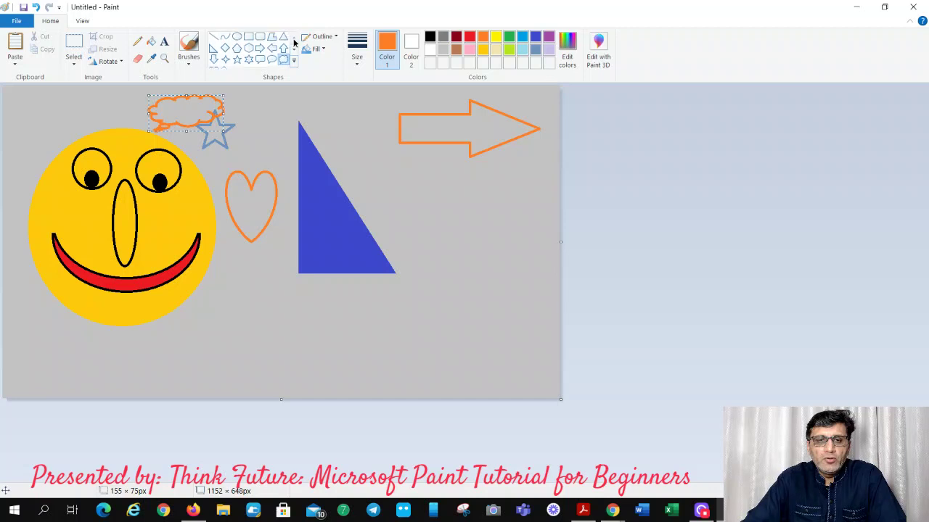
{"action": "left_click", "coordinate": [248, 38]}
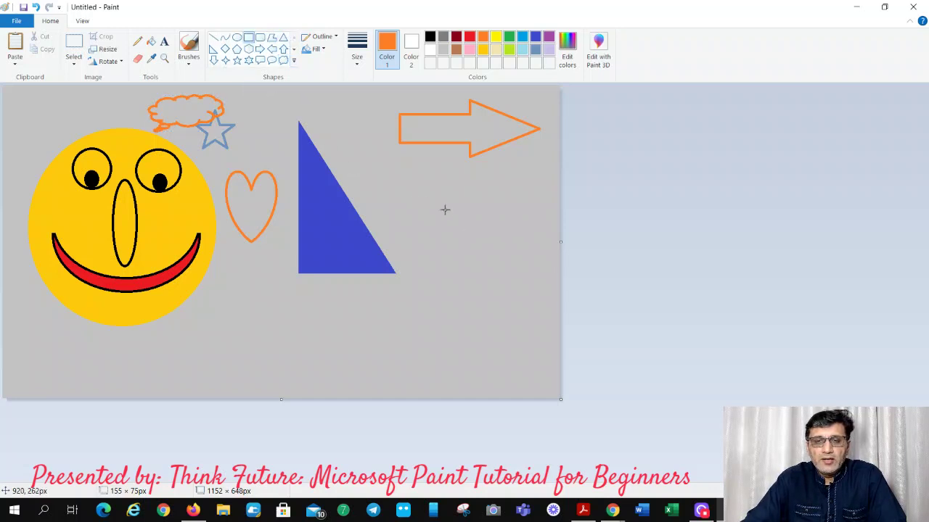
{"action": "left_click_drag", "start_coordinate": [429, 200], "coordinate": [537, 326]}
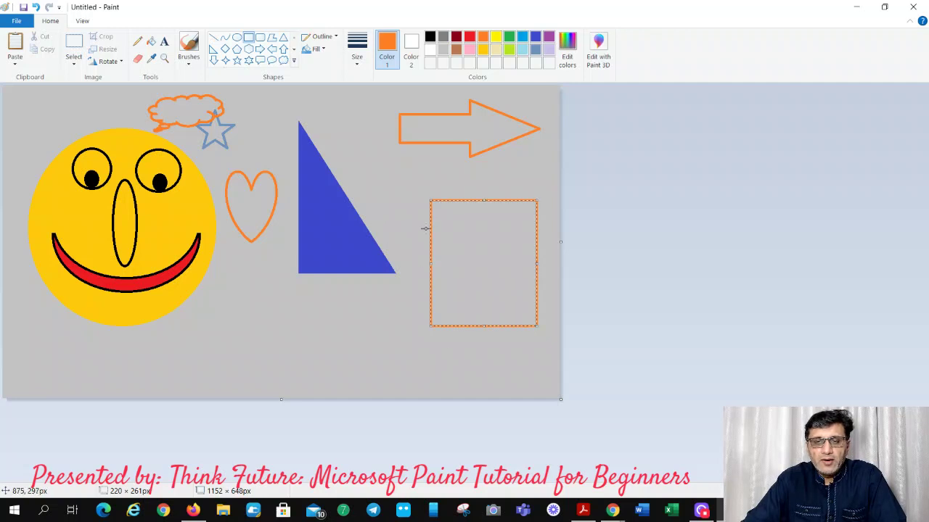
{"action": "left_click", "coordinate": [378, 220]}
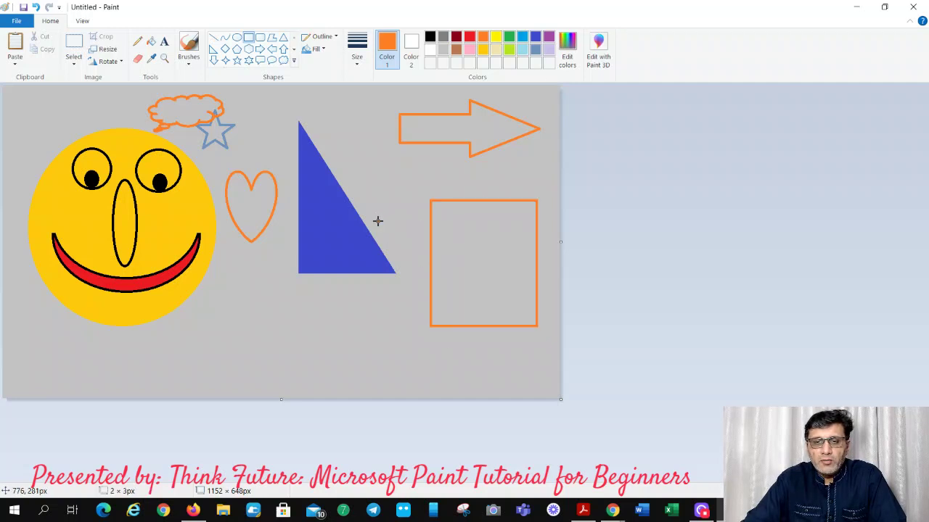
{"action": "left_click_drag", "start_coordinate": [378, 232], "coordinate": [506, 356]}
Connect the four matching corners of the two overlapping rectangles with straight orange lines to form a cube
{"action": "left_click", "coordinate": [213, 37]}
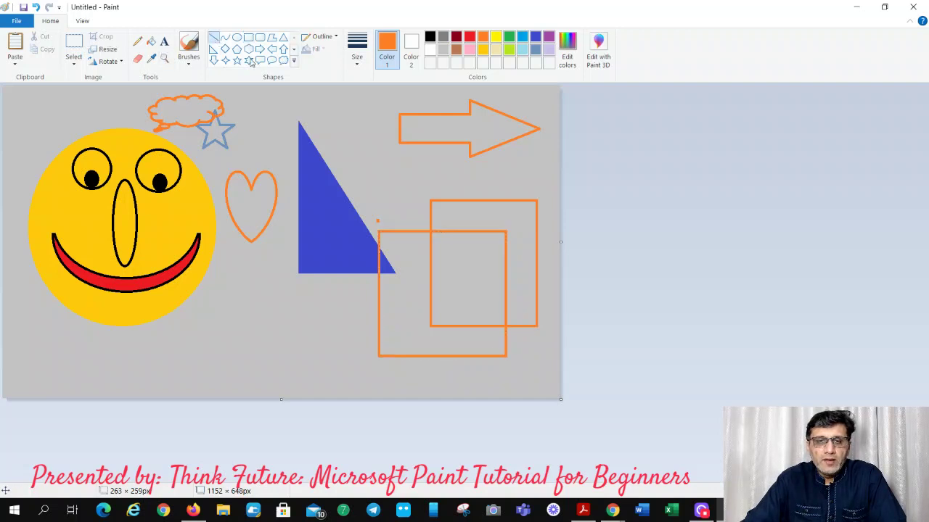
{"action": "left_click_drag", "start_coordinate": [506, 231], "coordinate": [537, 199]}
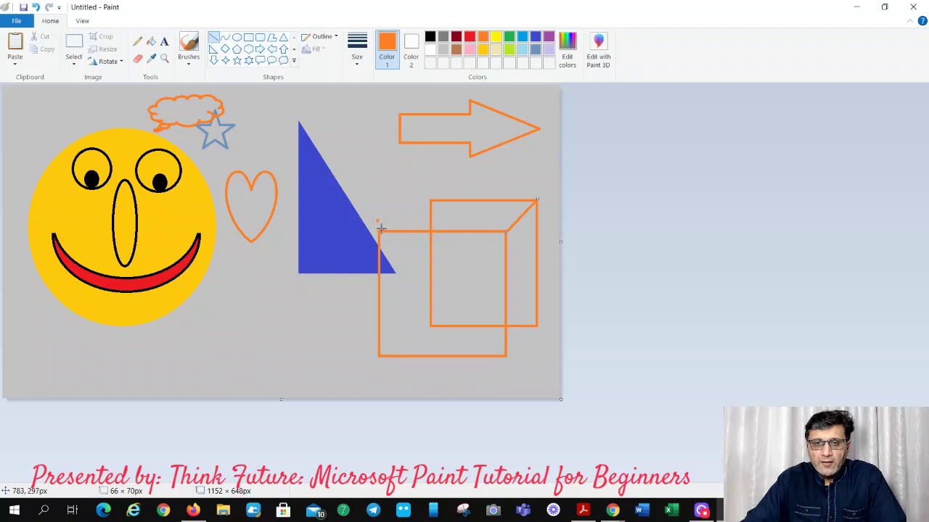
{"action": "left_click_drag", "start_coordinate": [378, 230], "coordinate": [433, 201]}
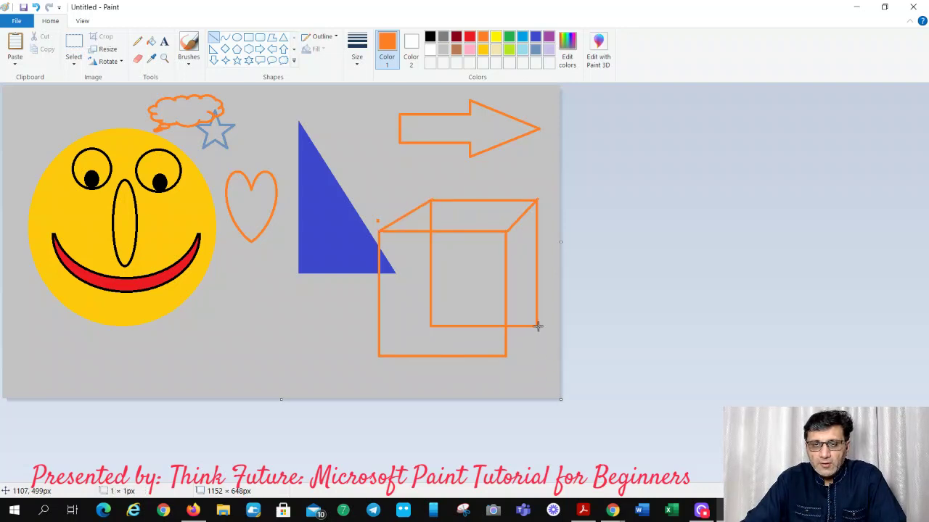
{"action": "left_click_drag", "start_coordinate": [537, 327], "coordinate": [505, 355]}
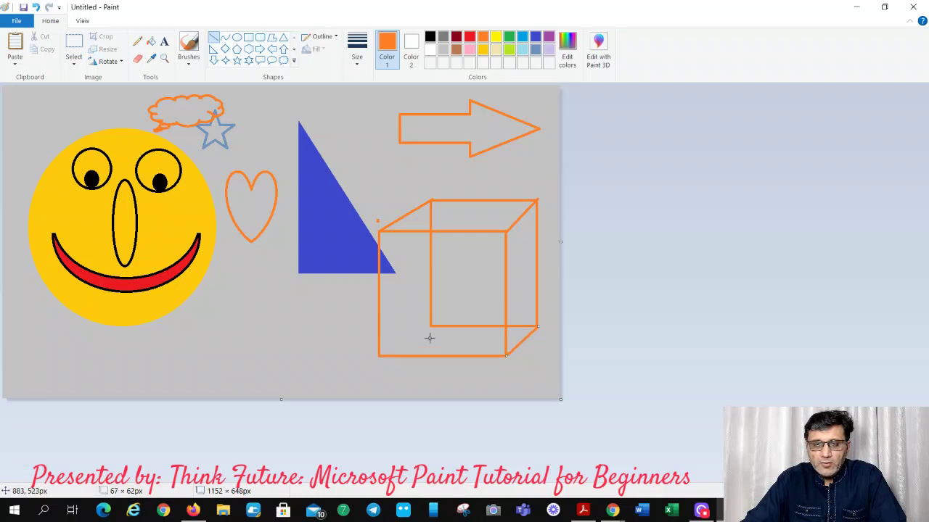
{"action": "left_click_drag", "start_coordinate": [430, 327], "coordinate": [381, 354]}
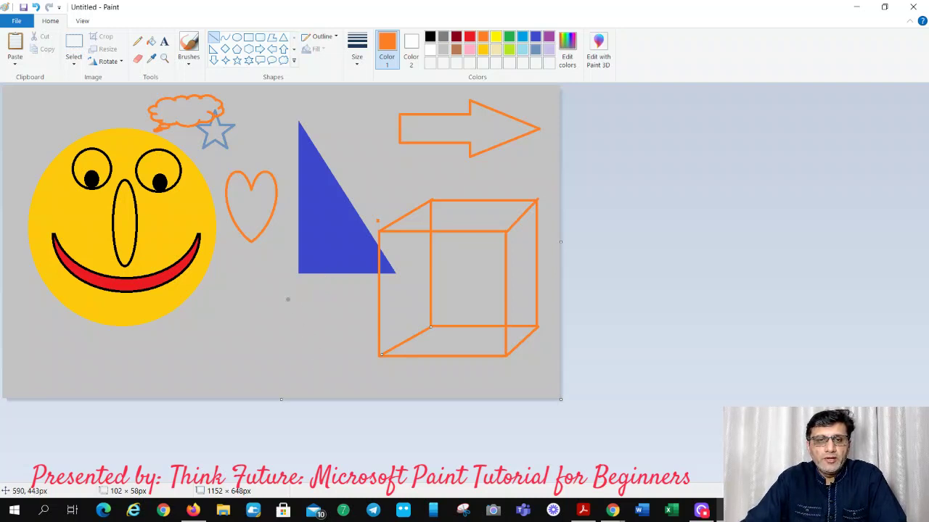
Set the shape outline style to Solid color
{"action": "left_click", "coordinate": [322, 37]}
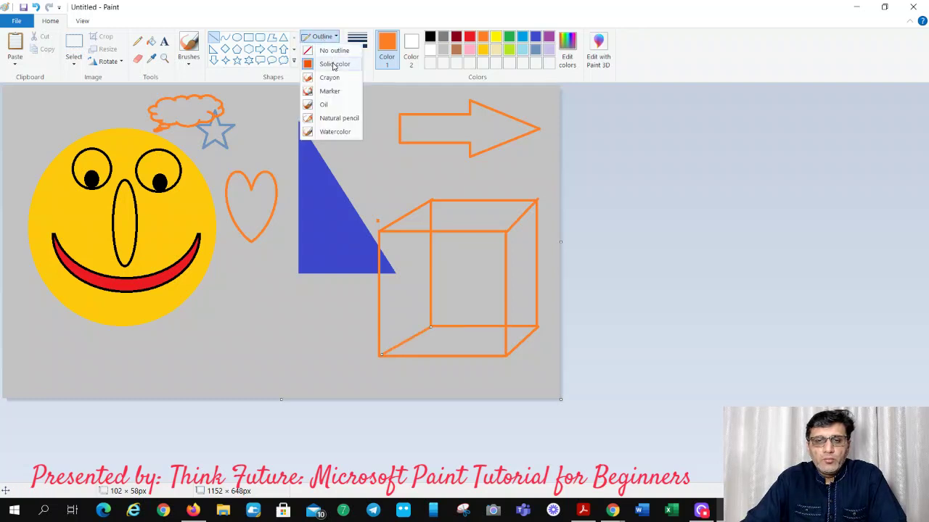
{"action": "left_click", "coordinate": [333, 67]}
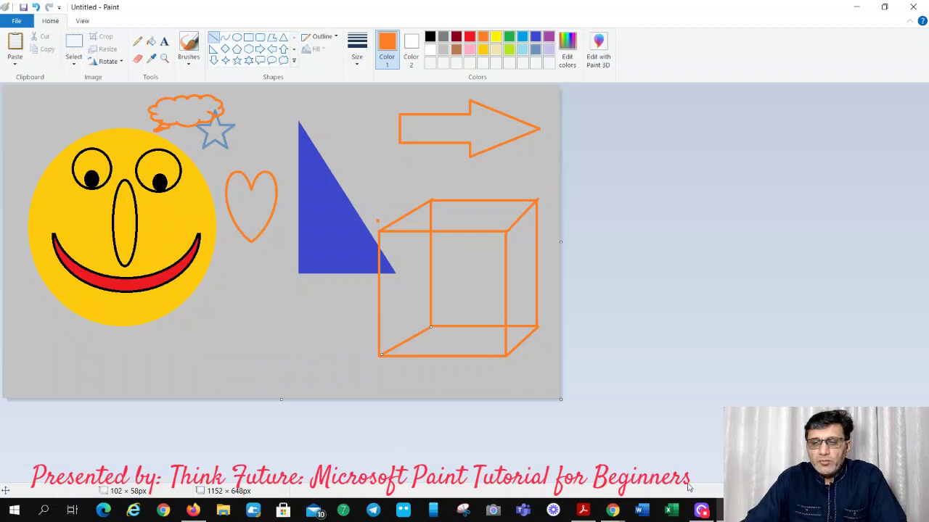
{"action": "mouse_move", "coordinate": [703, 513]}
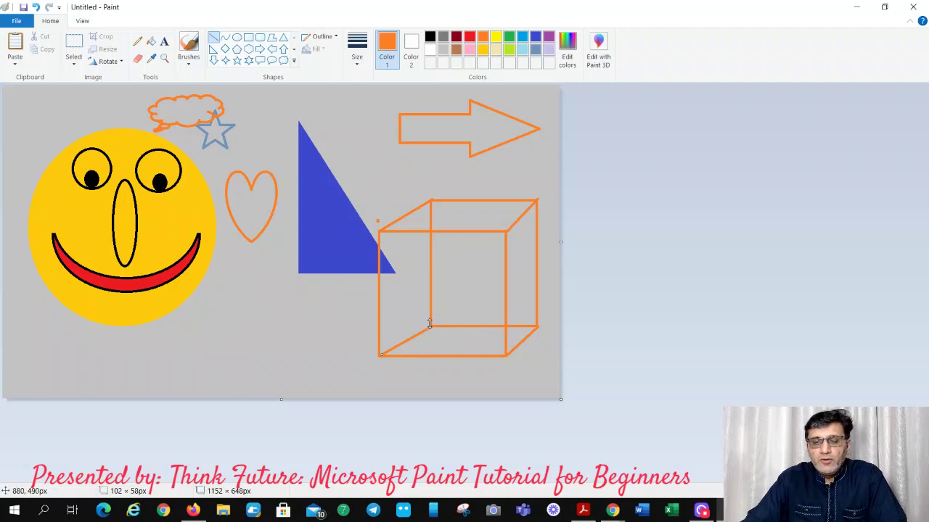
{"action": "left_click", "coordinate": [702, 512]}
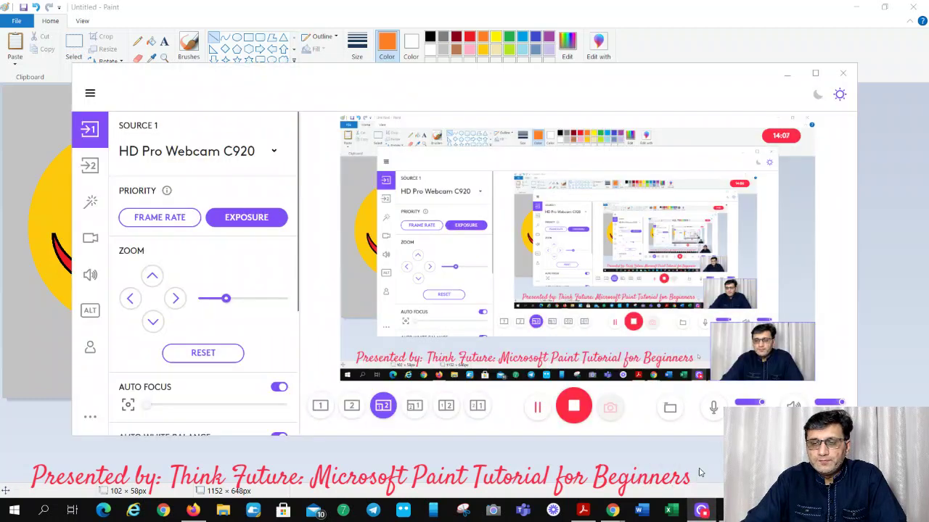